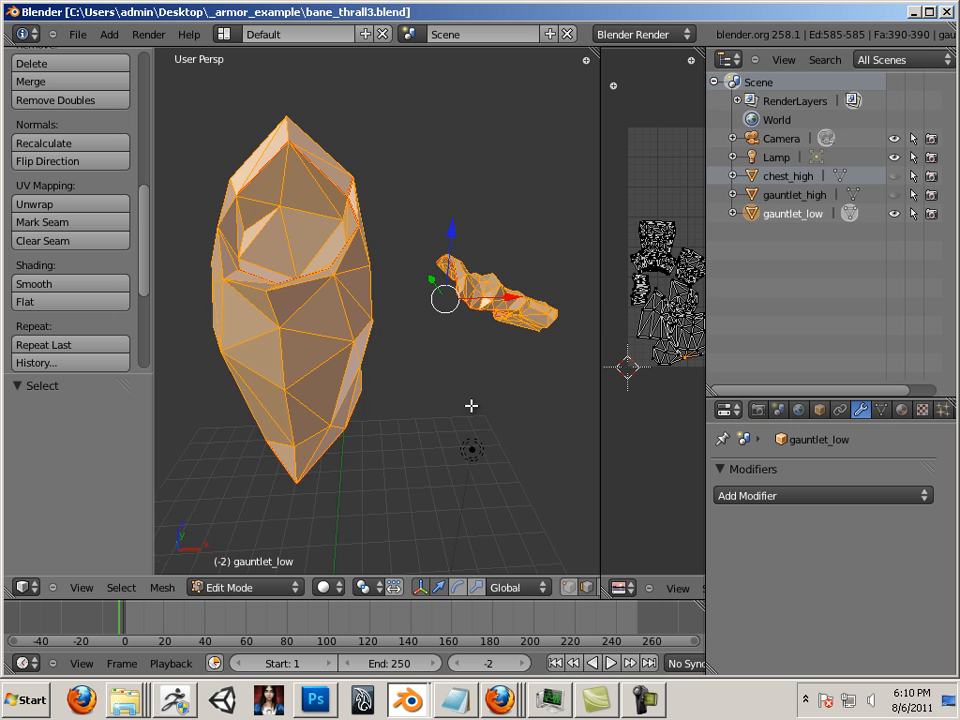
Examine the low-poly armor mesh from several angles and unhide chest_high and gauntlet_high over it for comparison
{"action": "middle_click_drag", "start_coordinate": [471, 405], "coordinate": [396, 281]}
{"action": "middle_click_drag", "start_coordinate": [509, 342], "coordinate": [381, 373]}
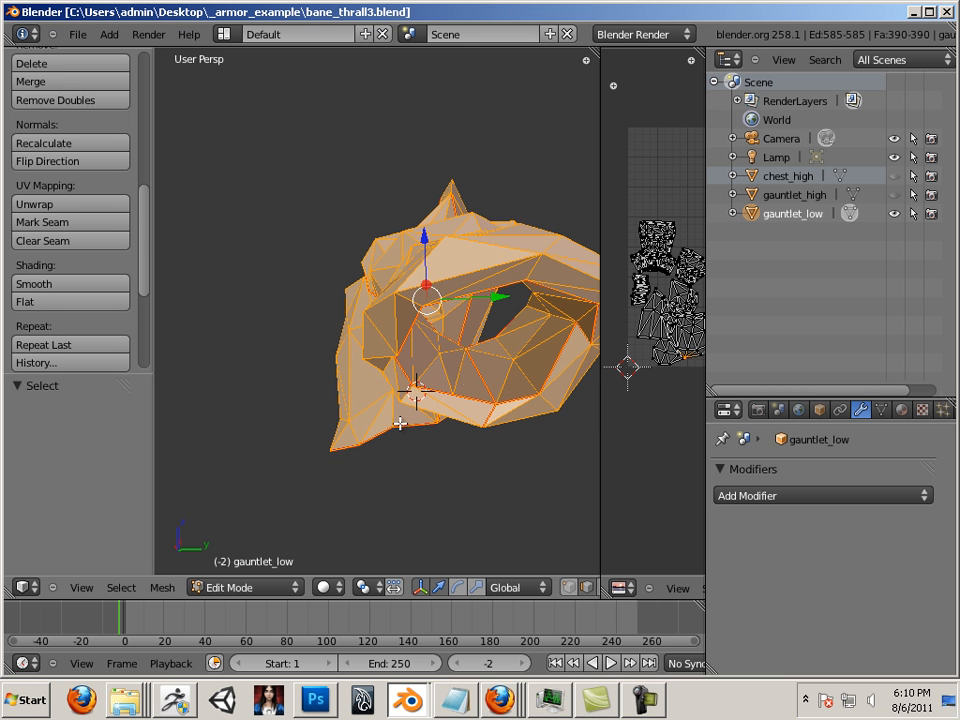
{"action": "middle_click_drag", "start_coordinate": [395, 414], "coordinate": [568, 231]}
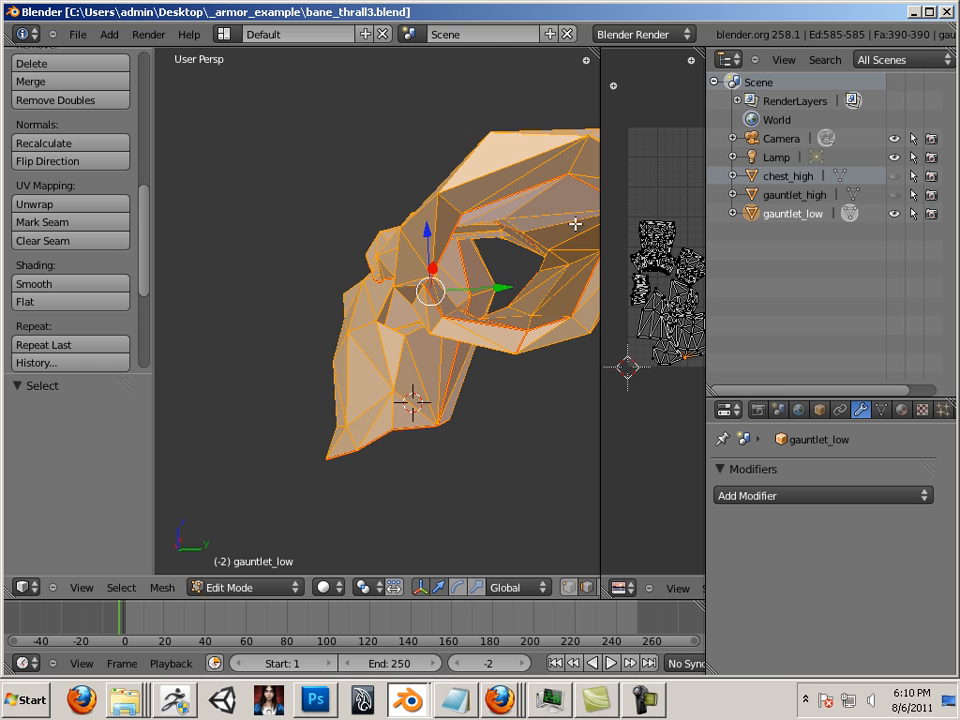
{"action": "middle_click_drag", "start_coordinate": [561, 326], "coordinate": [493, 375]}
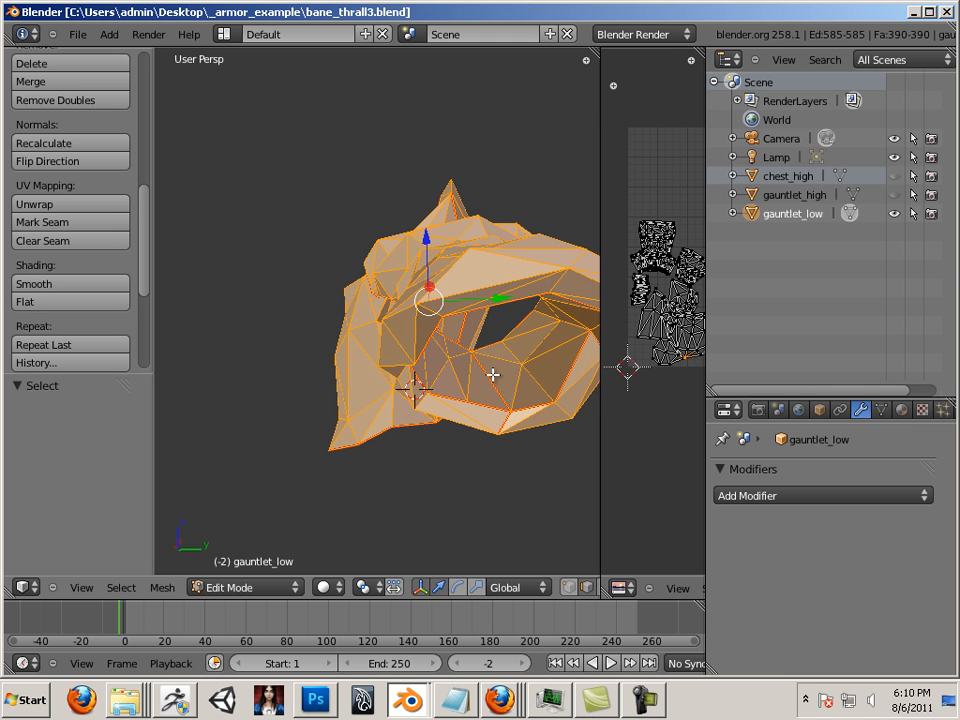
{"action": "middle_click_drag", "start_coordinate": [407, 531], "coordinate": [495, 341]}
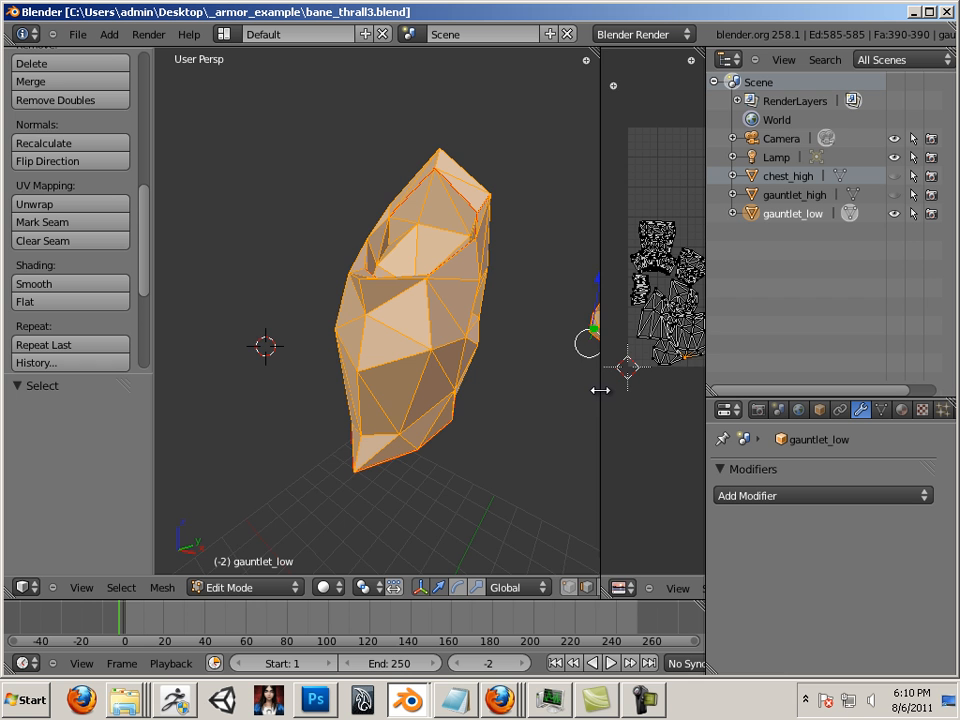
{"action": "left_click_drag", "start_coordinate": [600, 389], "coordinate": [677, 407]}
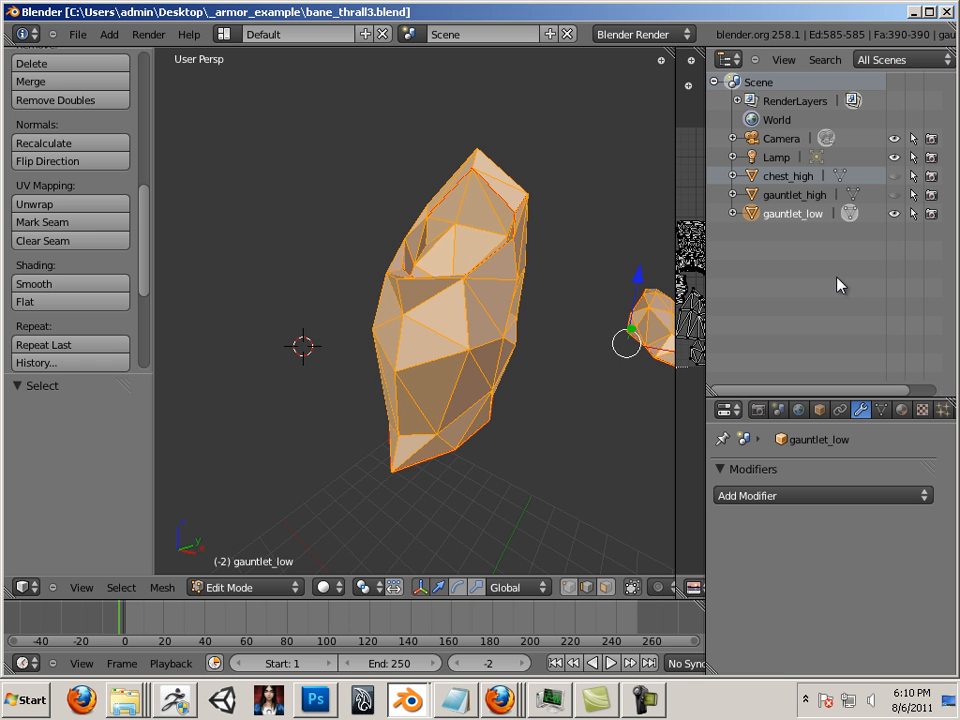
{"action": "left_click", "coordinate": [894, 194]}
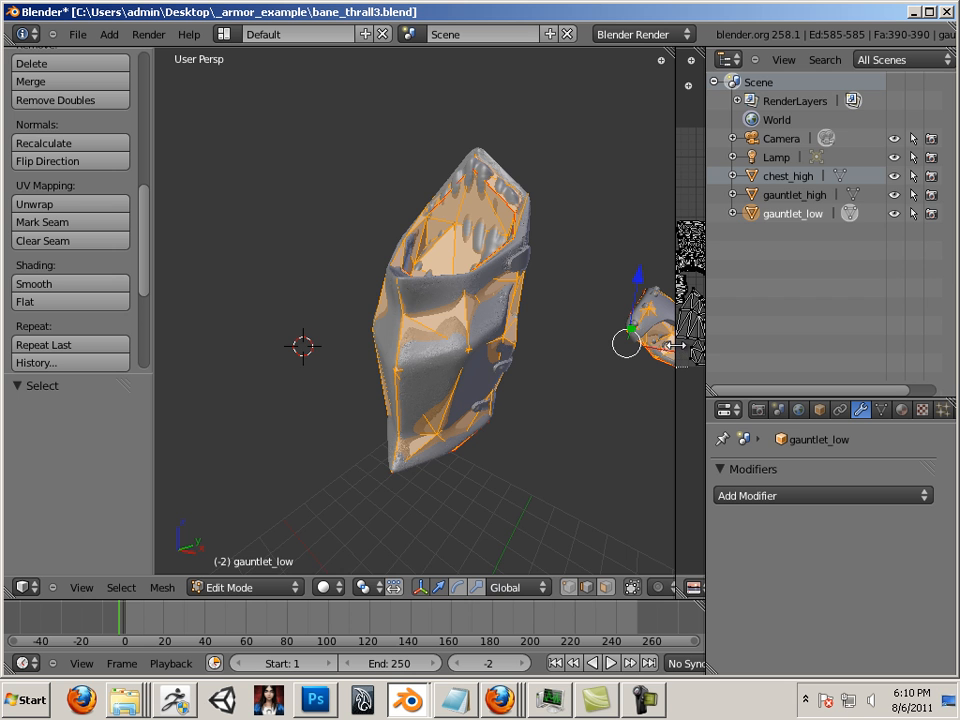
Widen the UV editor area and select all UVs of the gauntlet_low mesh
{"action": "left_click_drag", "start_coordinate": [676, 344], "coordinate": [432, 318]}
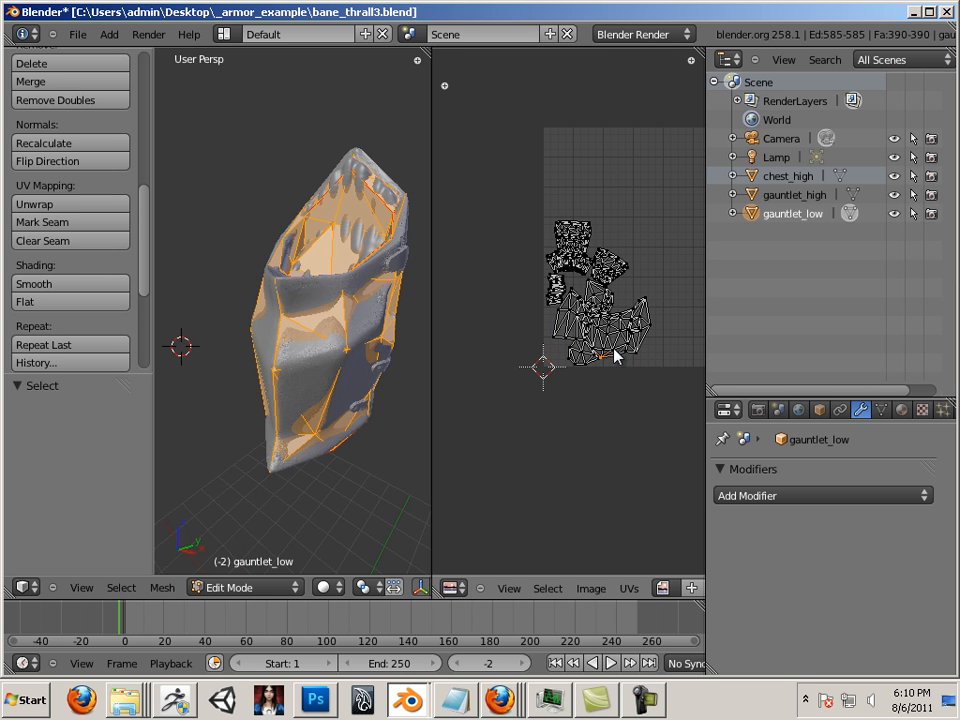
{"action": "key", "text": "a"}
{"action": "key", "text": "a"}
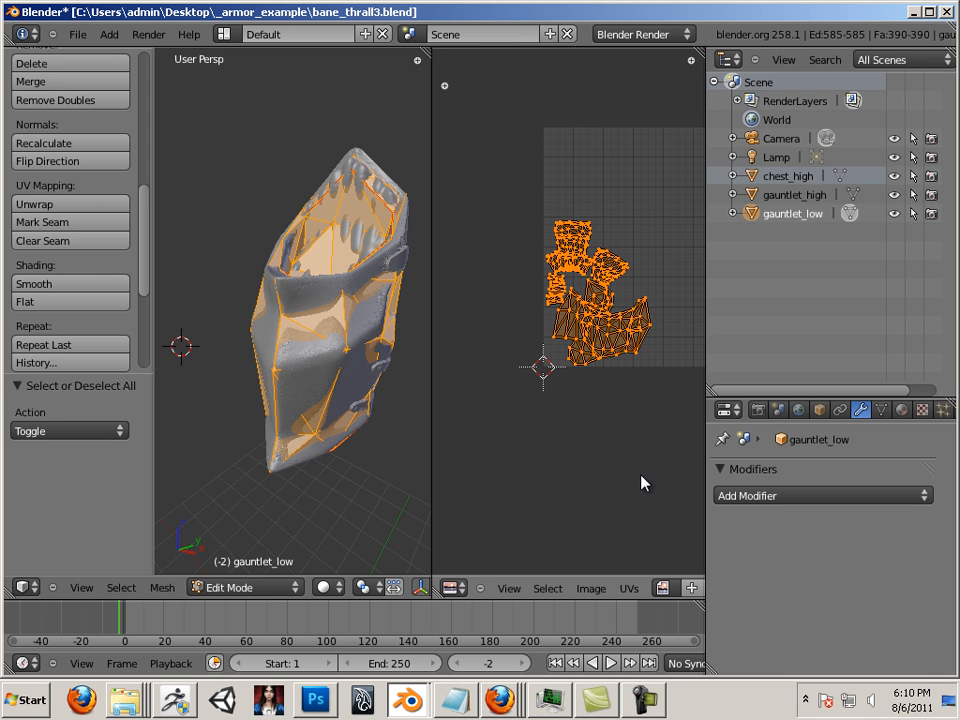
Create a new image named armor_1_nm for the selected UVs, with width and height both set to 4096
{"action": "left_click", "coordinate": [591, 588]}
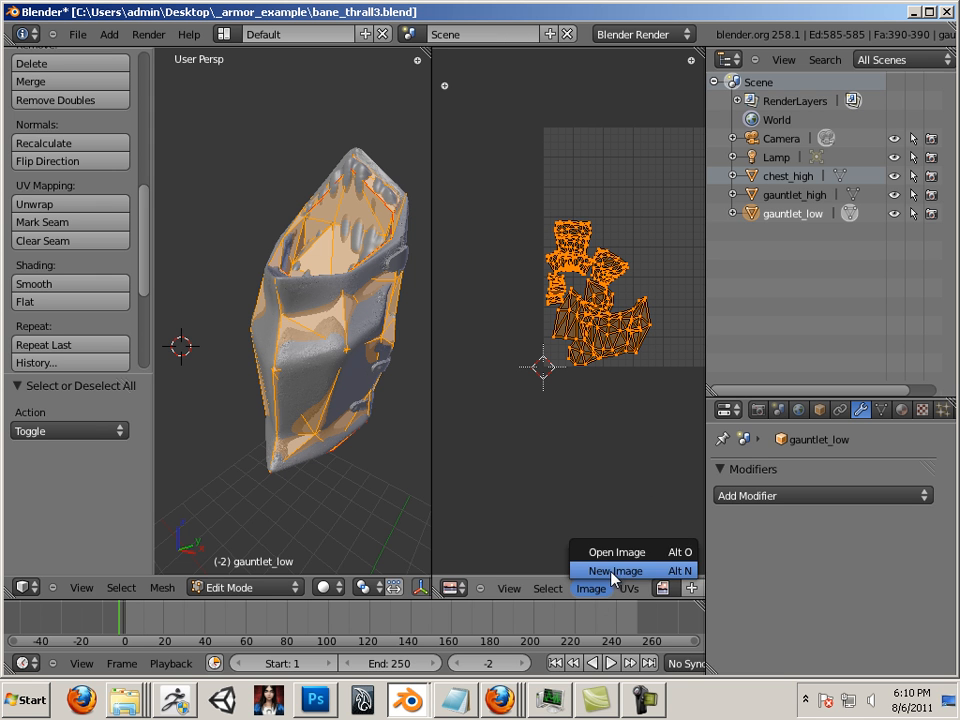
{"action": "left_click", "coordinate": [615, 572]}
{"action": "left_click", "coordinate": [663, 489]}
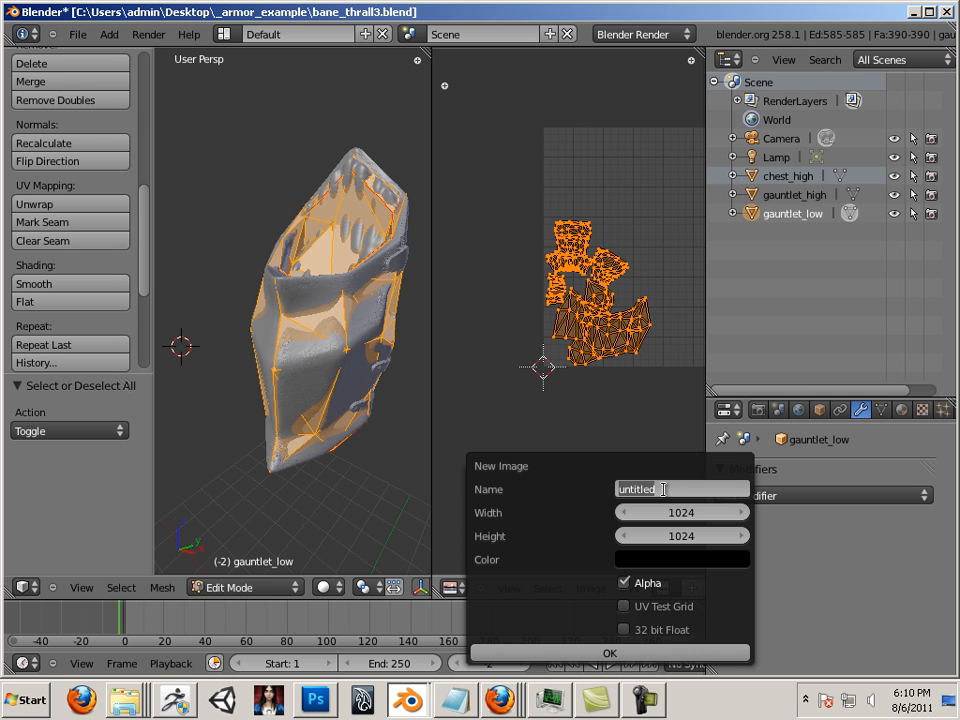
{"action": "key", "text": "BackSpace"}
{"action": "type", "text": "armor_1_nm"}
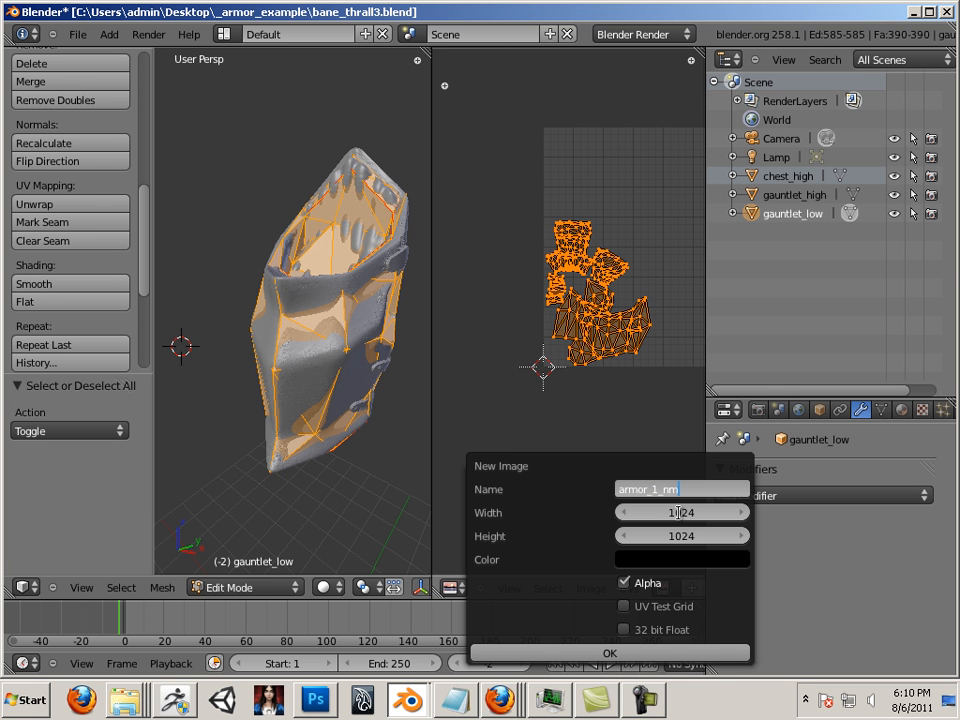
{"action": "key", "text": "Return"}
{"action": "left_click", "coordinate": [703, 512]}
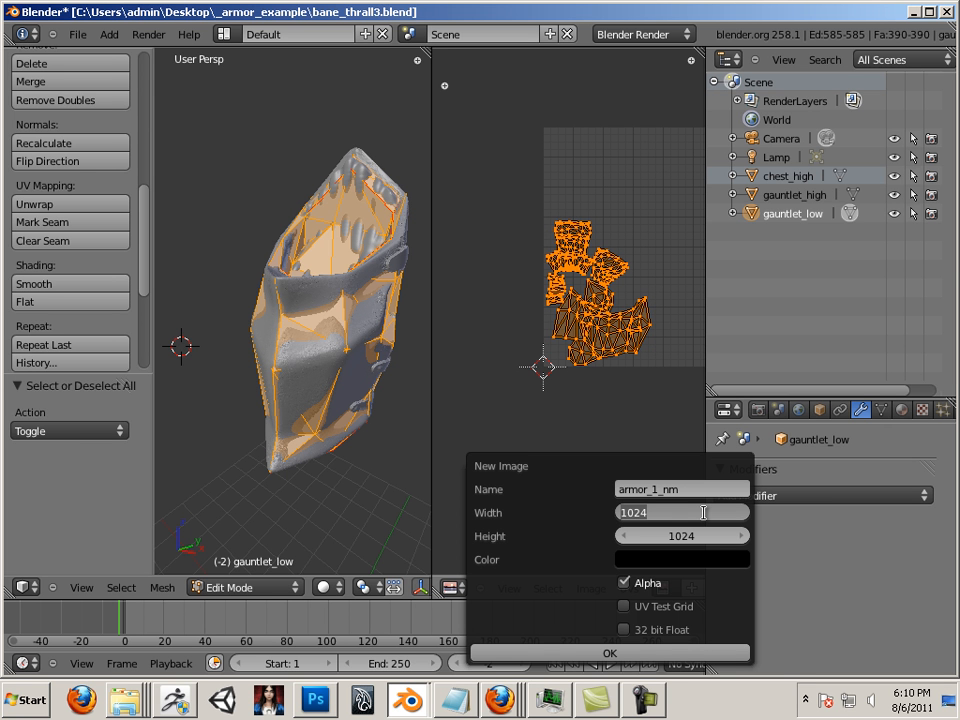
{"action": "type", "text": "4096"}
{"action": "key", "text": "Tab"}
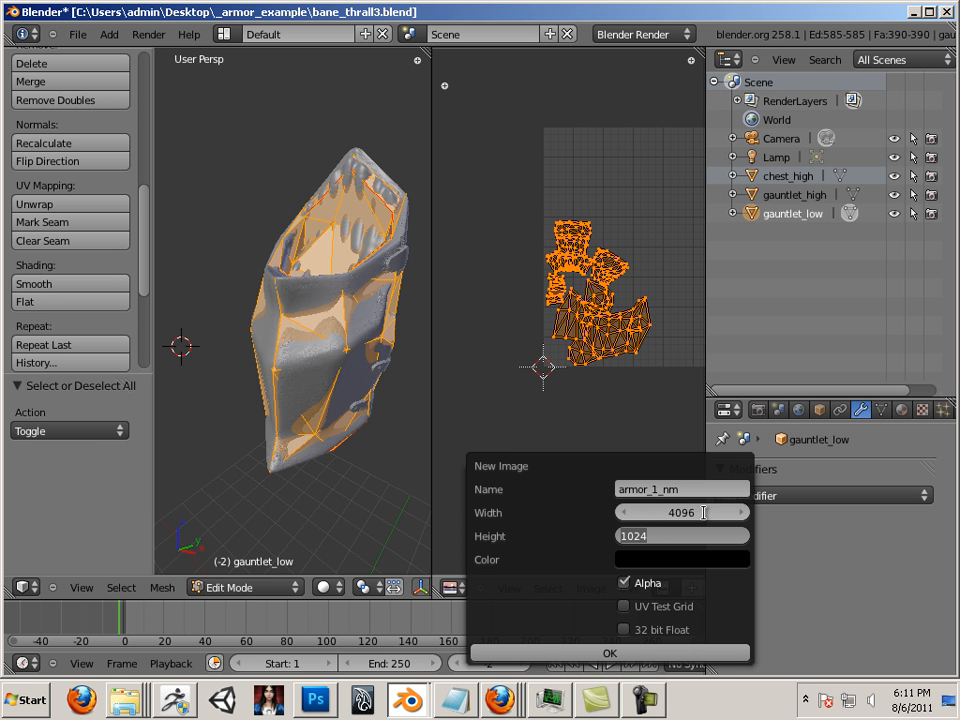
{"action": "type", "text": "4096"}
{"action": "key", "text": "Return"}
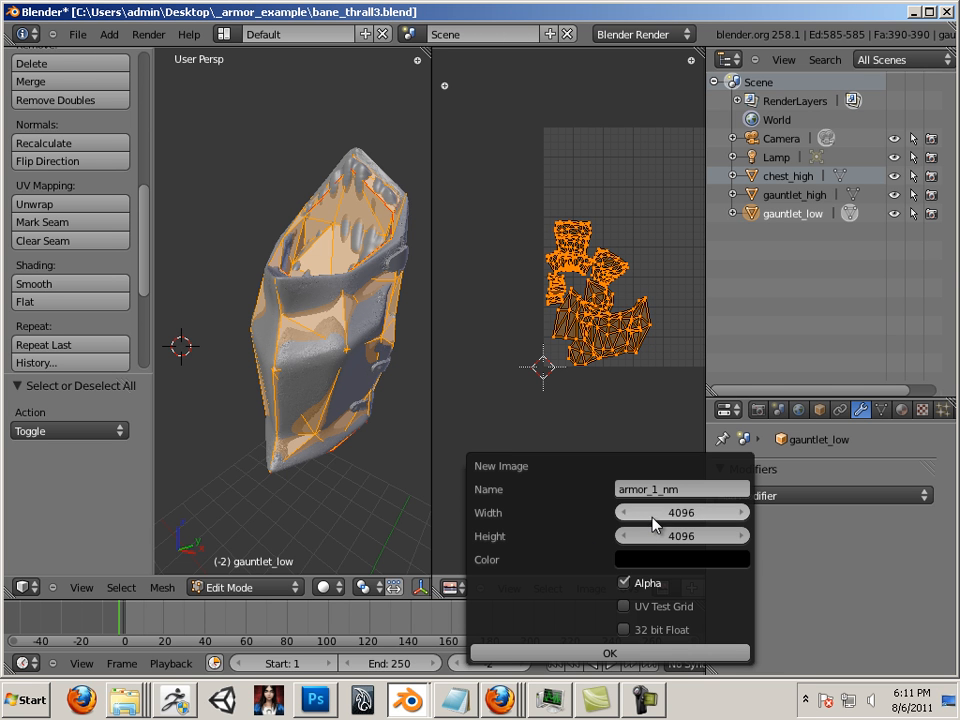
{"action": "left_click", "coordinate": [622, 653]}
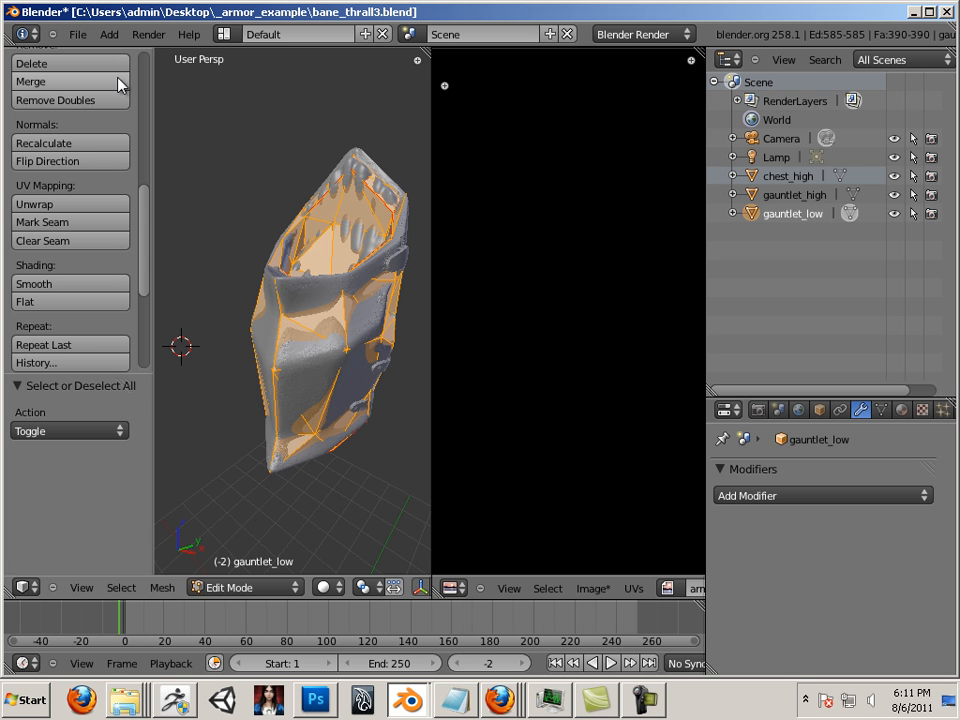
Save the current Blender file
{"action": "left_click", "coordinate": [77, 34]}
{"action": "left_click", "coordinate": [118, 152]}
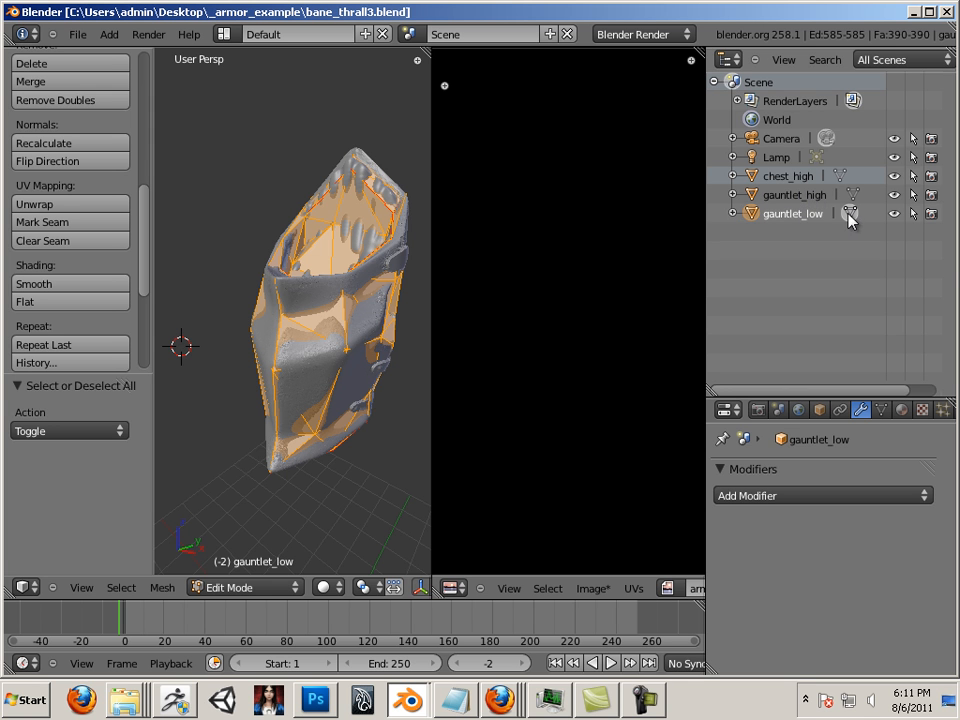
Hide gauntlet_high, chest_high, the Camera and the Lamp so that only gauntlet_low remains in the viewport
{"action": "left_click", "coordinate": [892, 214]}
{"action": "left_click", "coordinate": [894, 195]}
{"action": "left_click", "coordinate": [897, 177]}
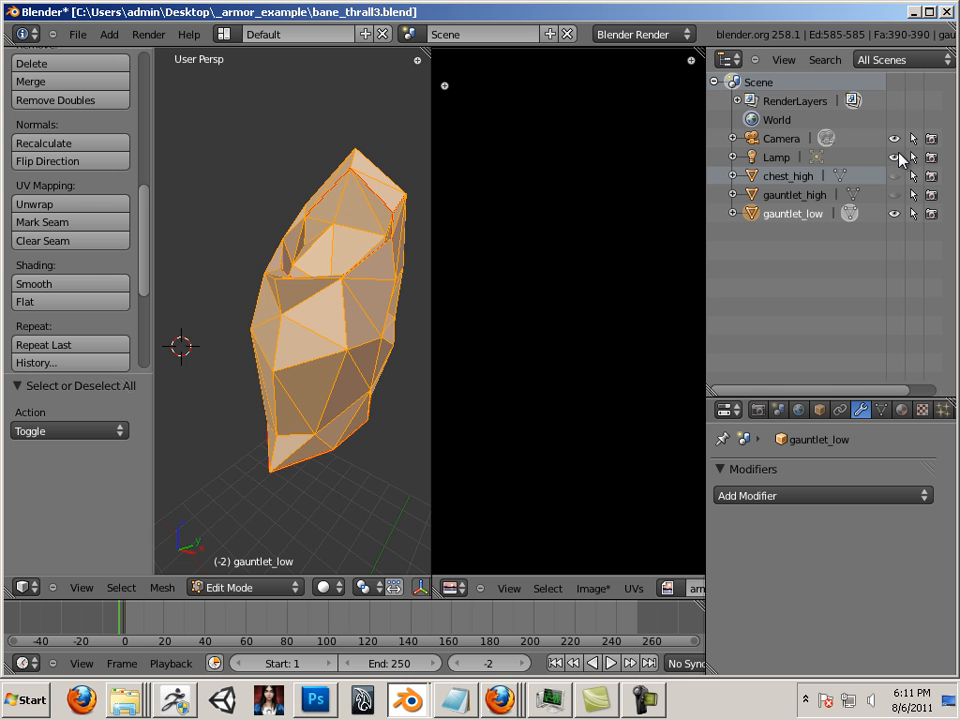
{"action": "left_click", "coordinate": [897, 139]}
{"action": "left_click", "coordinate": [895, 158]}
Separate the linked chest-piece geometry from gauntlet_low into its own object, using the Selection option
{"action": "left_click", "coordinate": [788, 178]}
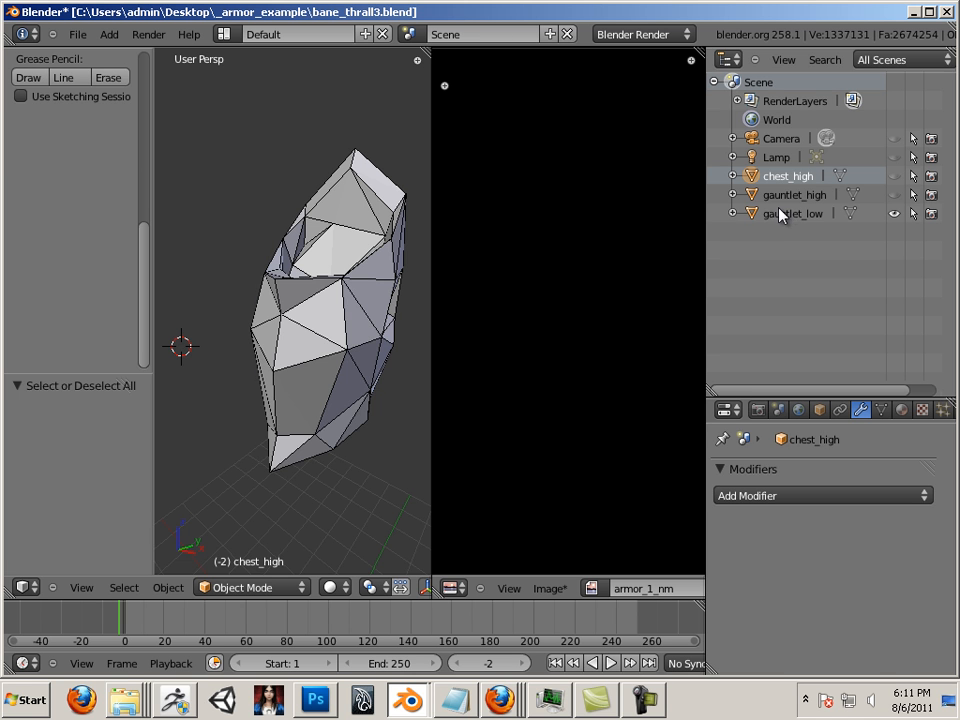
{"action": "left_click", "coordinate": [784, 214]}
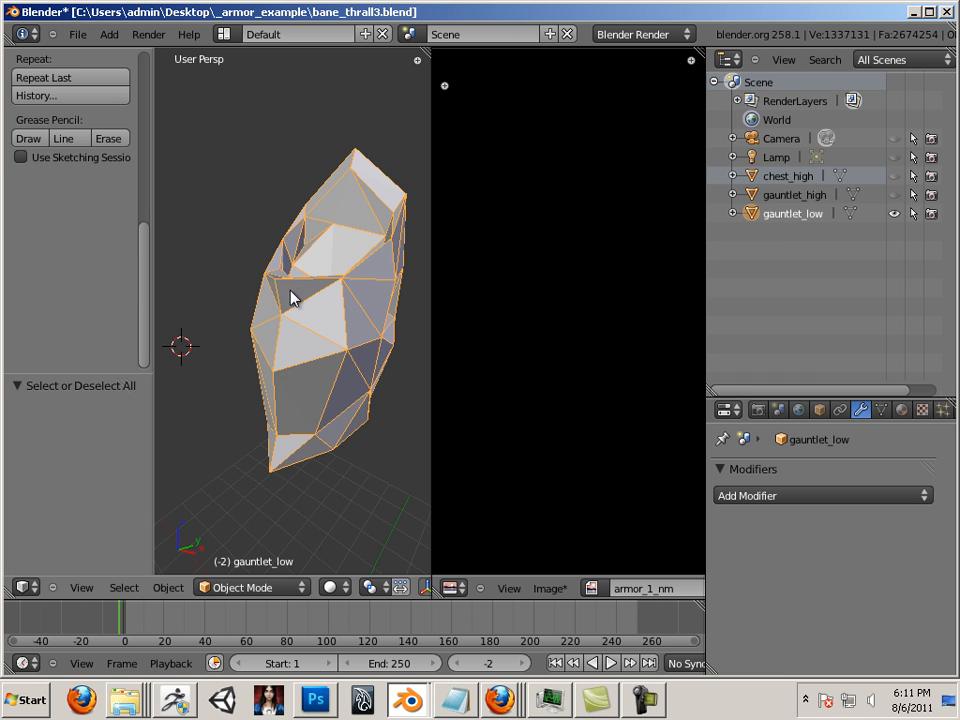
{"action": "middle_click_drag", "start_coordinate": [292, 298], "coordinate": [336, 279]}
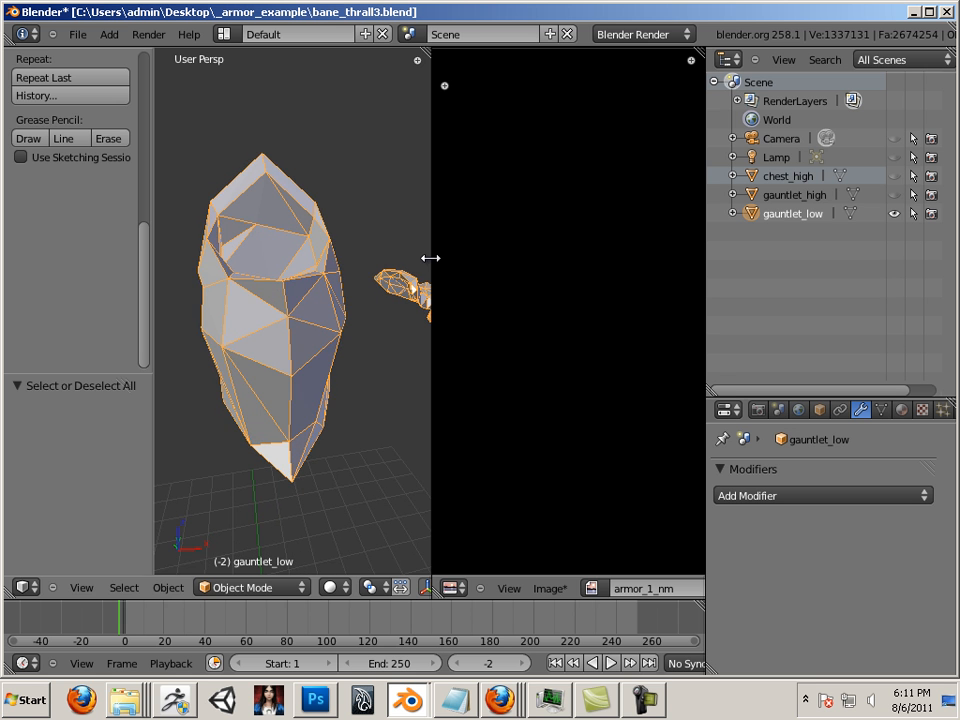
{"action": "left_click_drag", "start_coordinate": [431, 258], "coordinate": [590, 281]}
{"action": "key", "text": "Tab"}
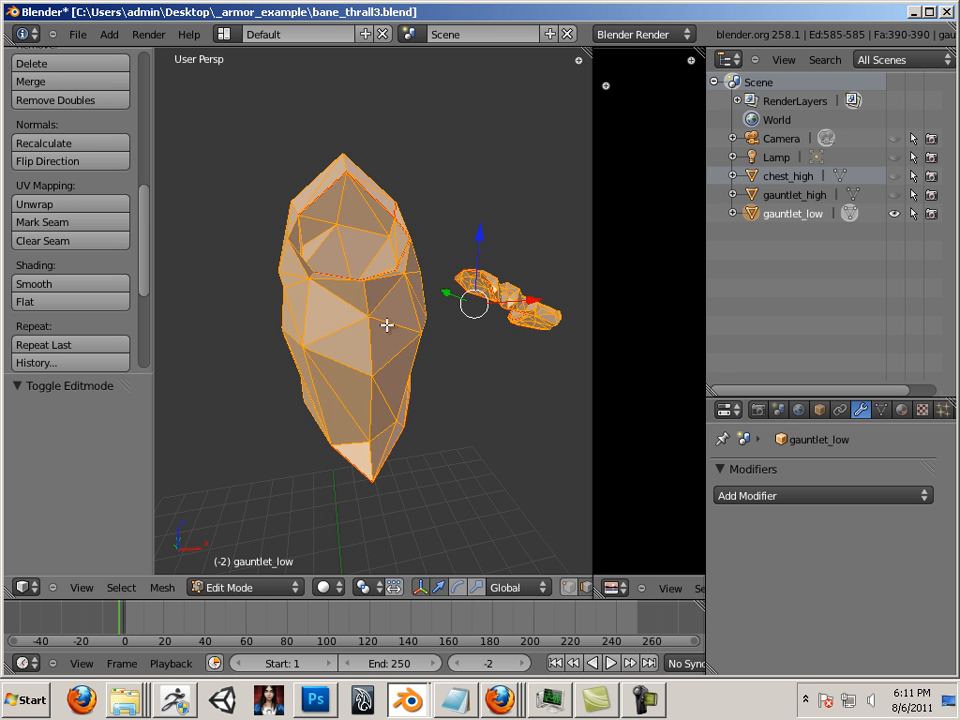
{"action": "right_click", "coordinate": [368, 317]}
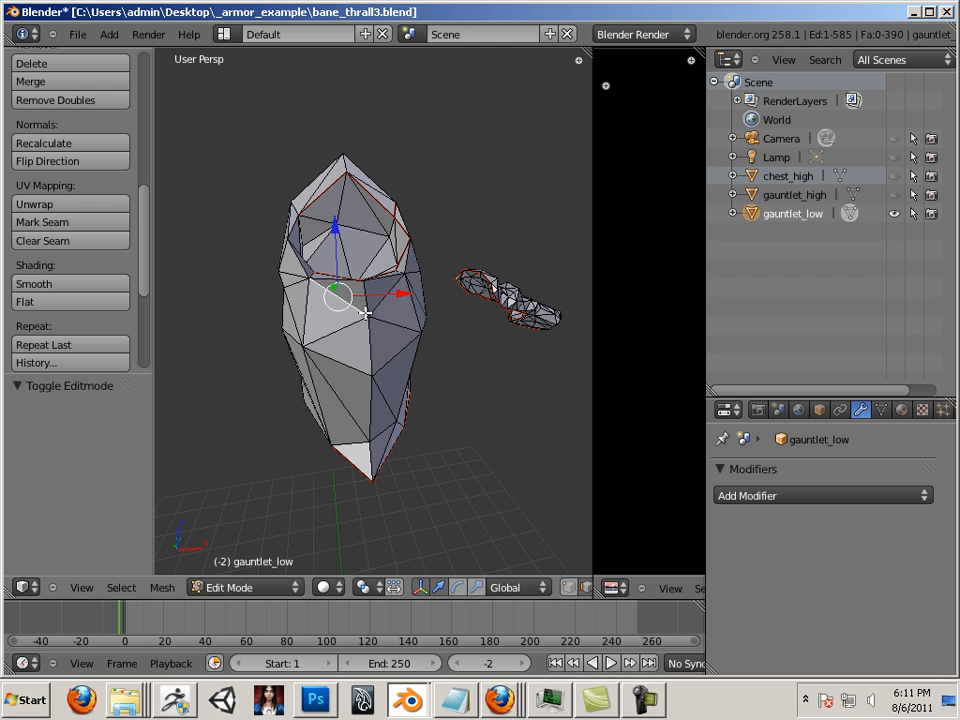
{"action": "key", "text": "l"}
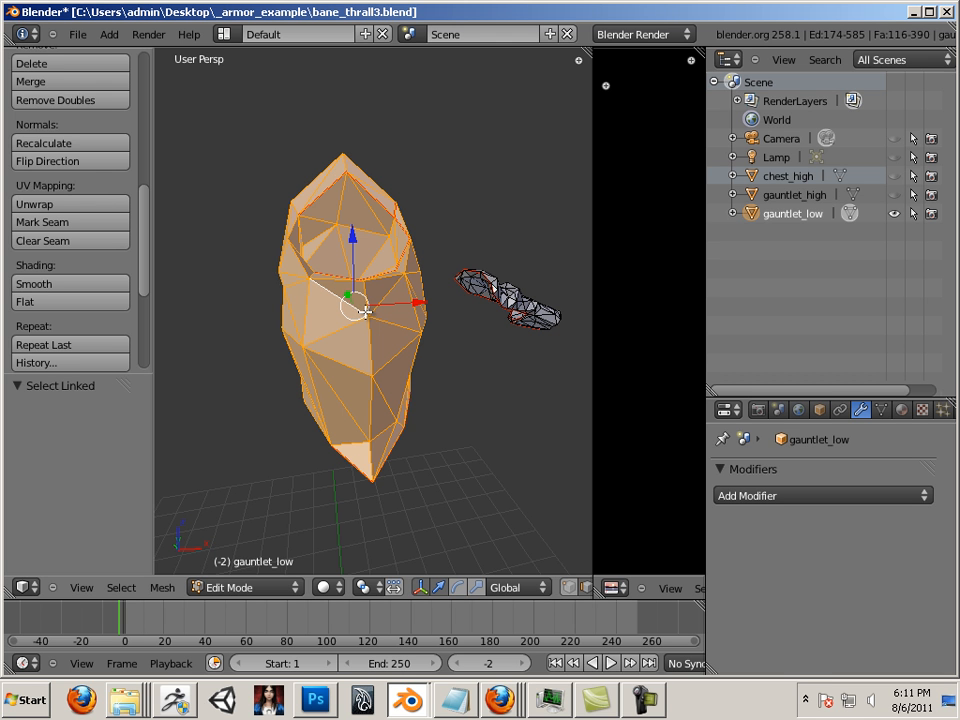
{"action": "left_click", "coordinate": [163, 587]}
{"action": "mouse_move", "coordinate": [257, 342]}
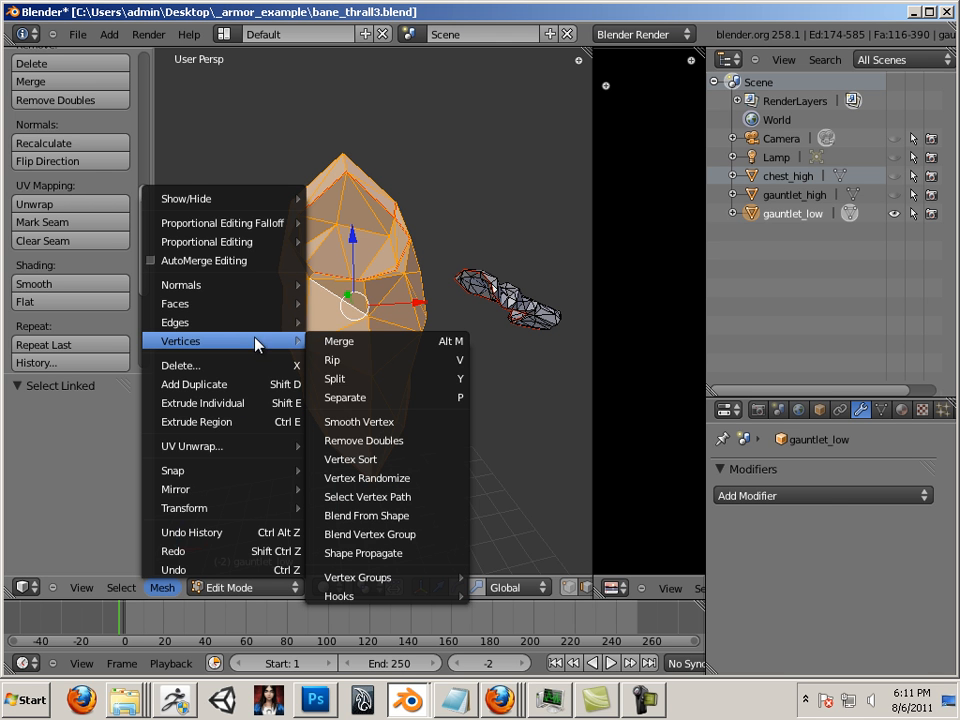
{"action": "left_click", "coordinate": [379, 398]}
{"action": "left_click", "coordinate": [352, 393]}
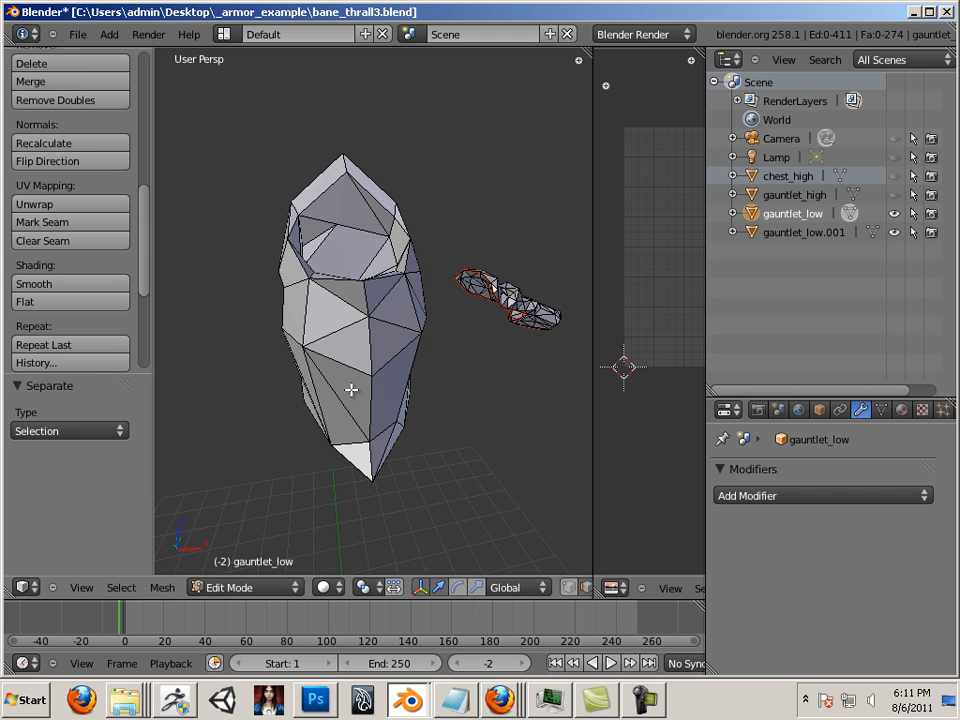
Return to Object Mode, select the separated chest piece and rename it as chest_low
{"action": "key", "text": "Tab"}
{"action": "right_click", "coordinate": [384, 369]}
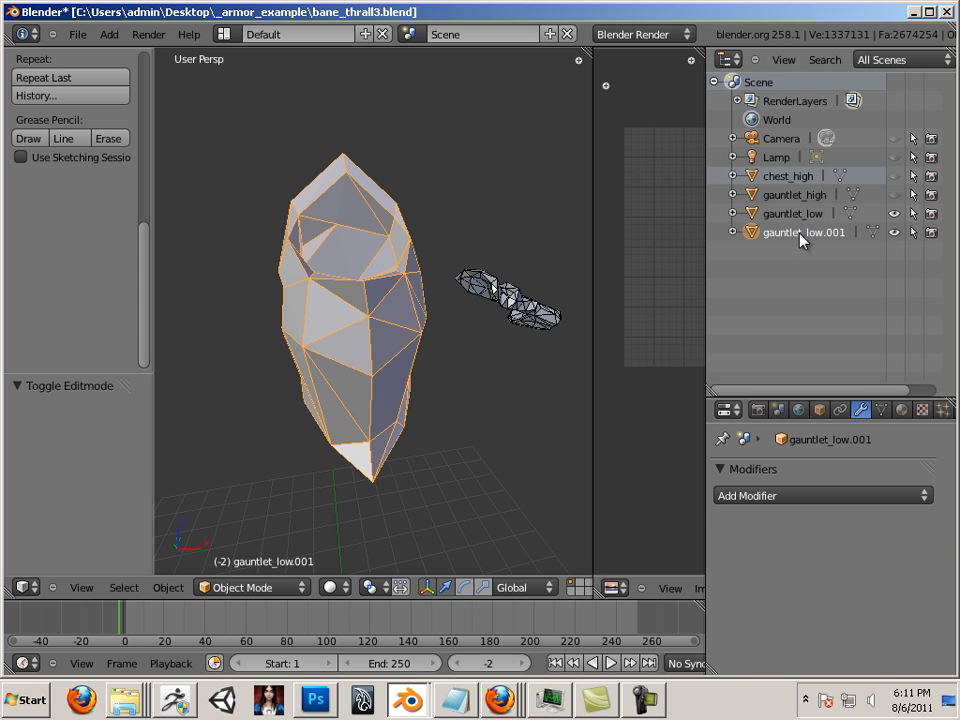
{"action": "left_click", "coordinate": [819, 409]}
{"action": "scroll", "coordinate": [816, 463], "scroll_direction": "down", "scroll_amount": 6}
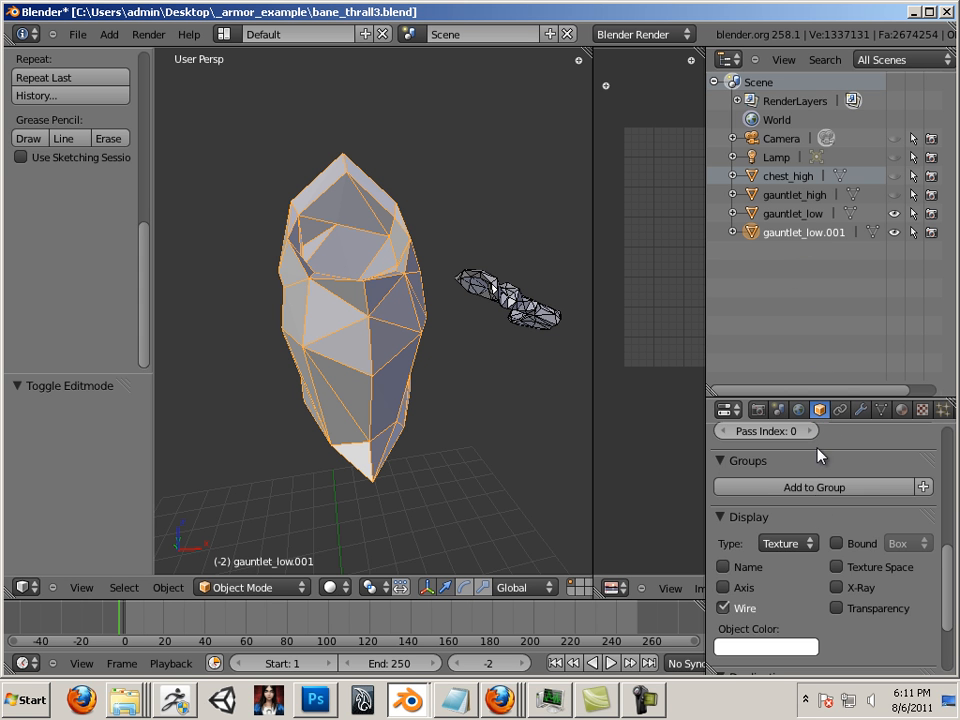
{"action": "scroll", "coordinate": [840, 475], "scroll_direction": "up", "scroll_amount": 8}
{"action": "left_click", "coordinate": [834, 473]}
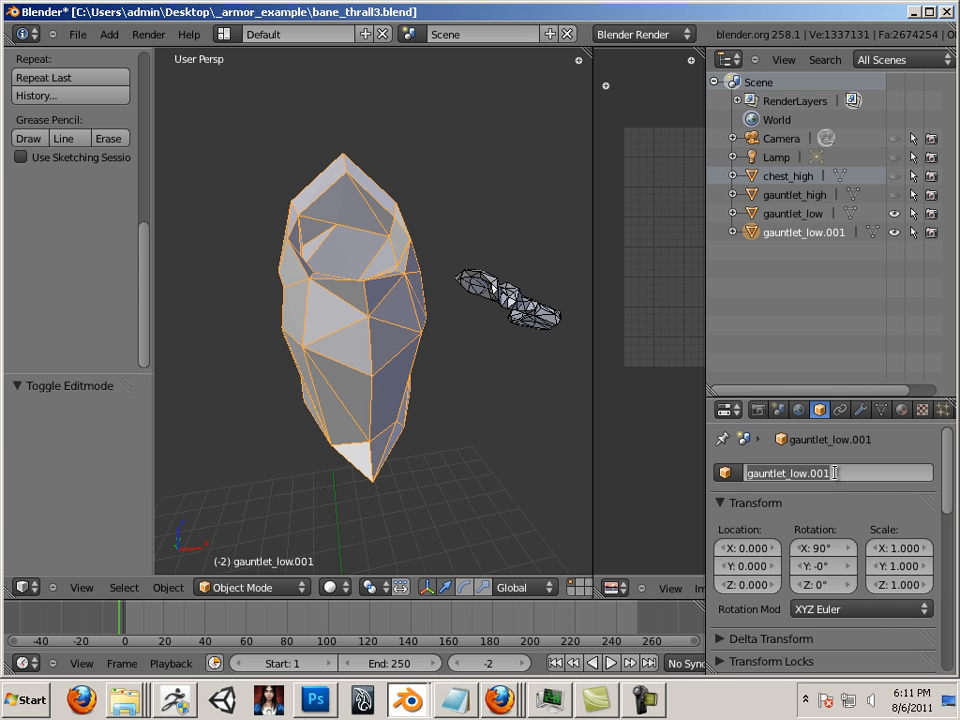
{"action": "type", "text": "chest"}
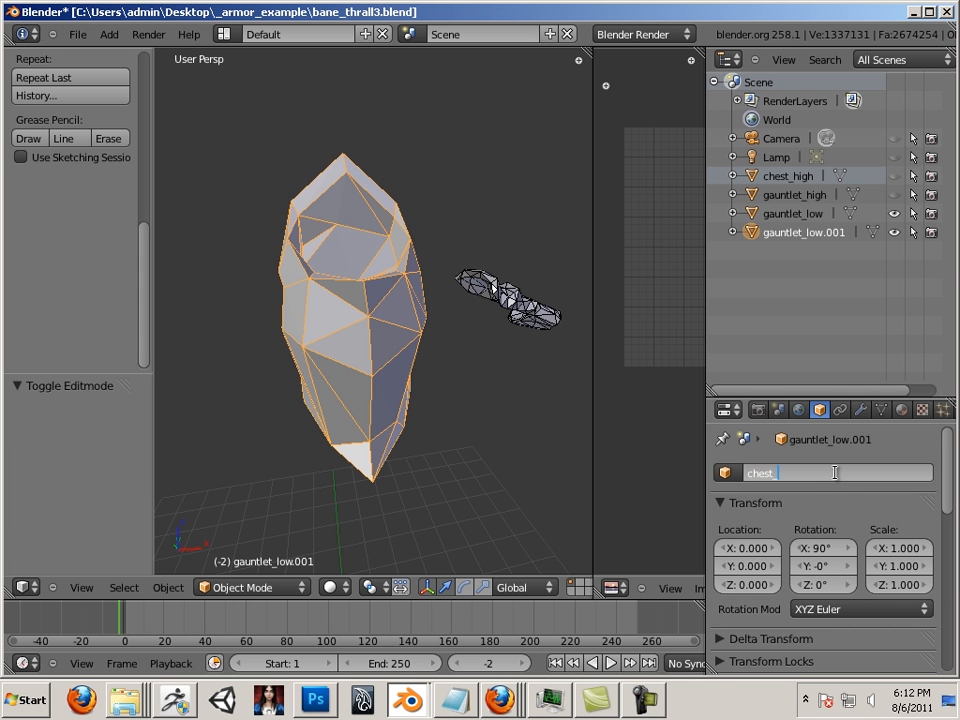
{"action": "type", "text": "_low"}
{"action": "key", "text": "Return"}
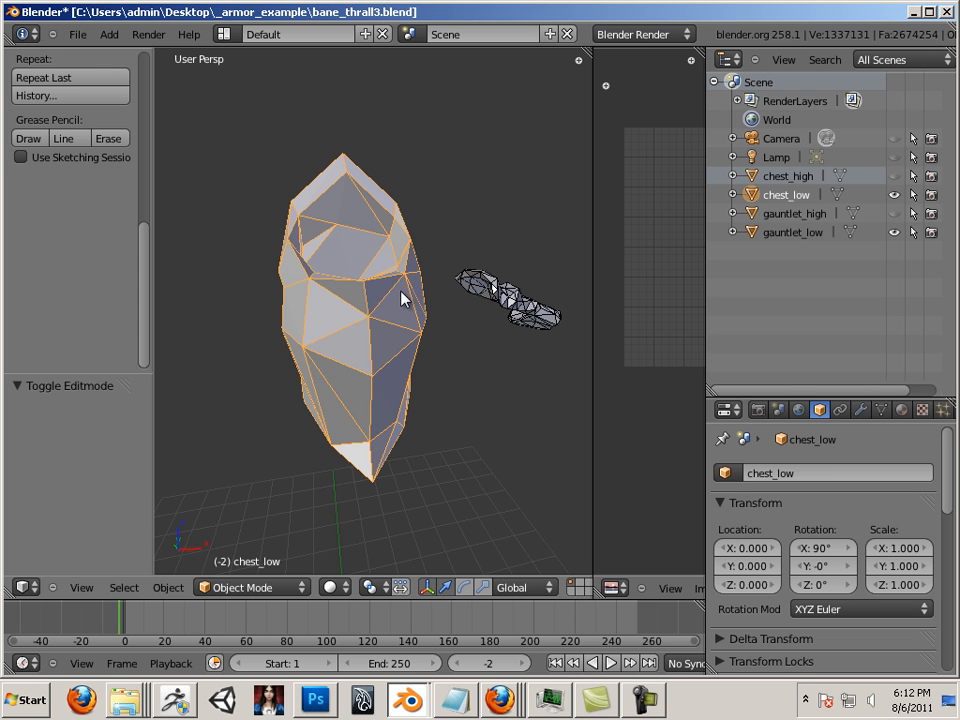
Select and unhide chest_high, and hide gauntlet_low, leaving only the two chest meshes in the viewport
{"action": "left_click", "coordinate": [790, 176]}
{"action": "left_click", "coordinate": [893, 178]}
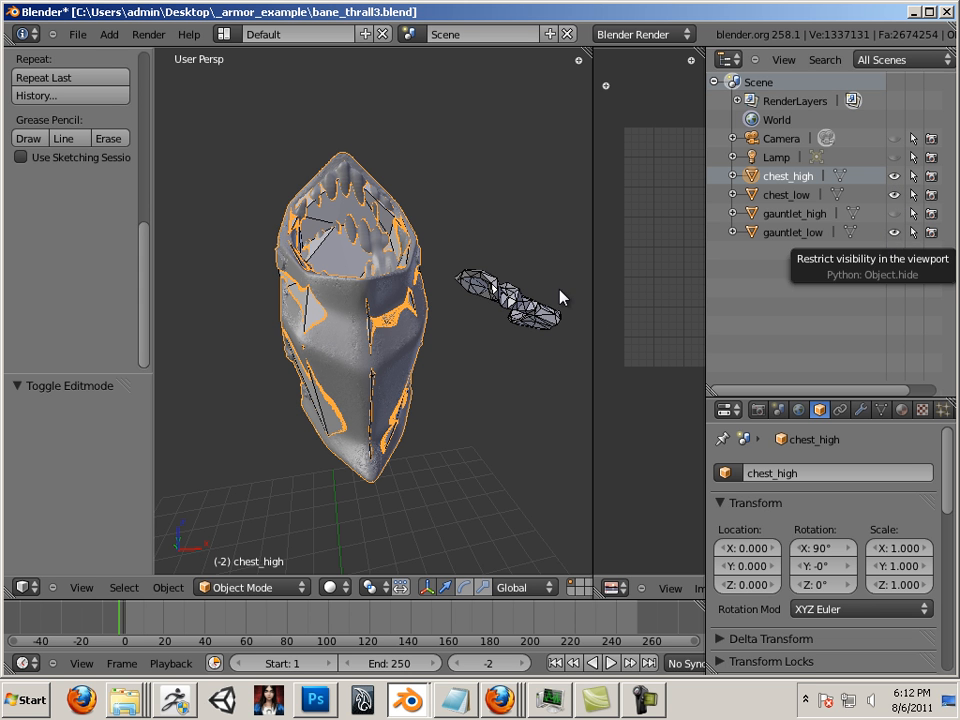
{"action": "left_click", "coordinate": [893, 232]}
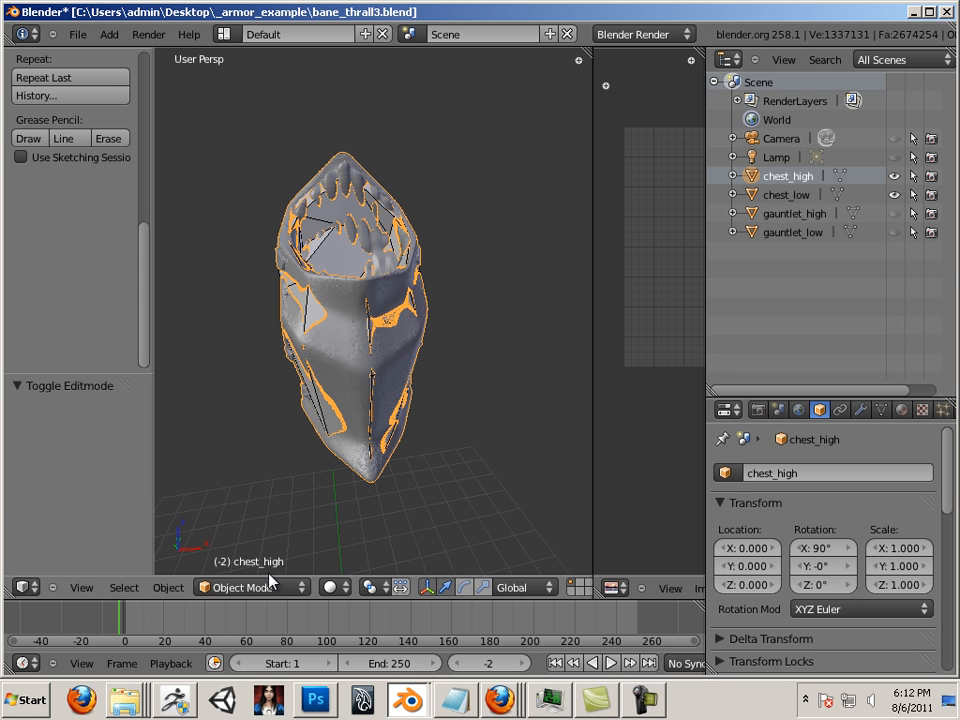
Keep chest_high selected, make chest_low the active object, and show its full UV layout over armor_1_nm in Edit Mode
{"action": "left_click", "coordinate": [788, 195]}
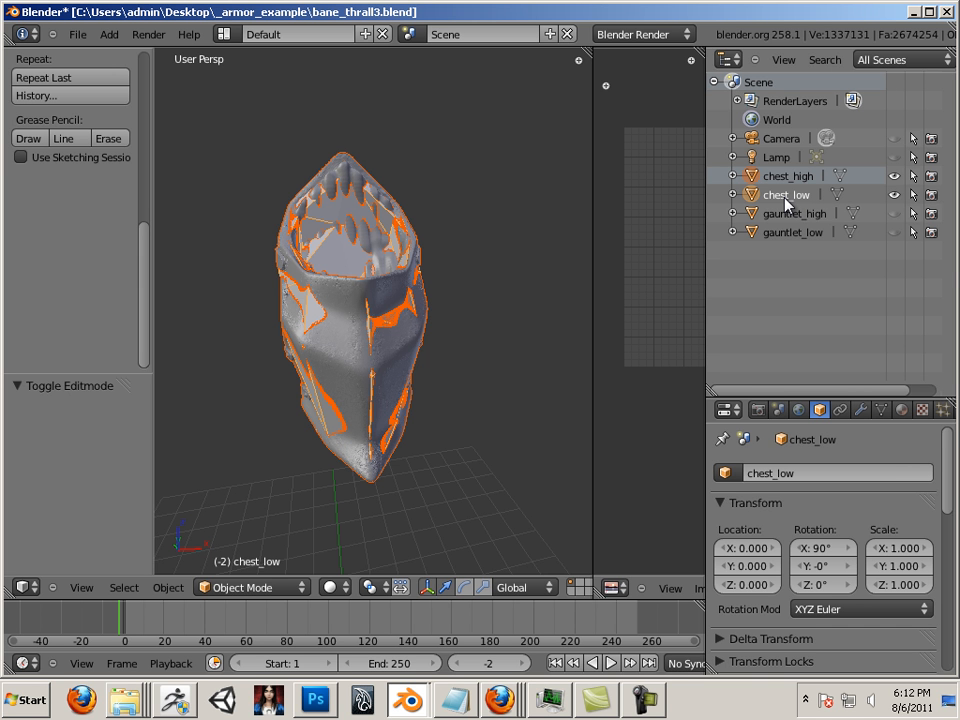
{"action": "key", "text": "Tab"}
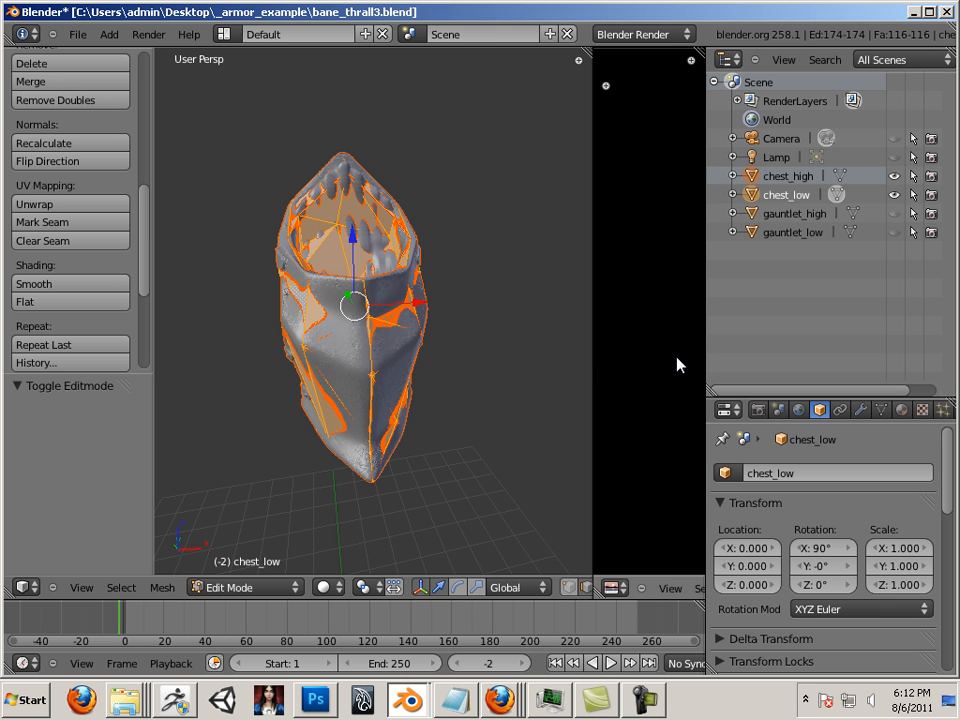
{"action": "key", "text": "a"}
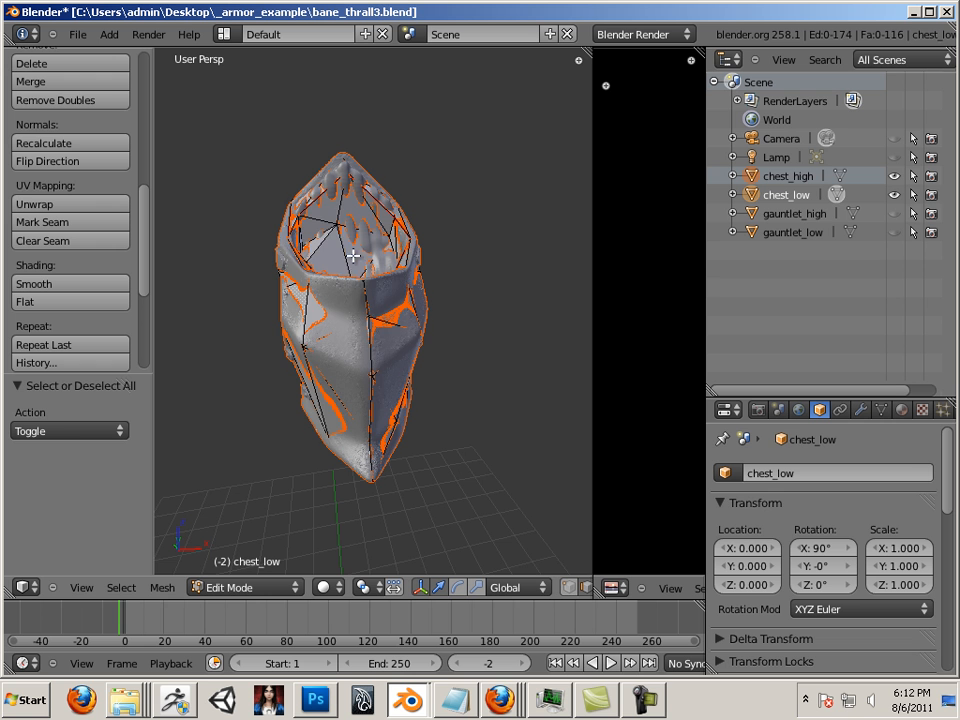
{"action": "key", "text": "a"}
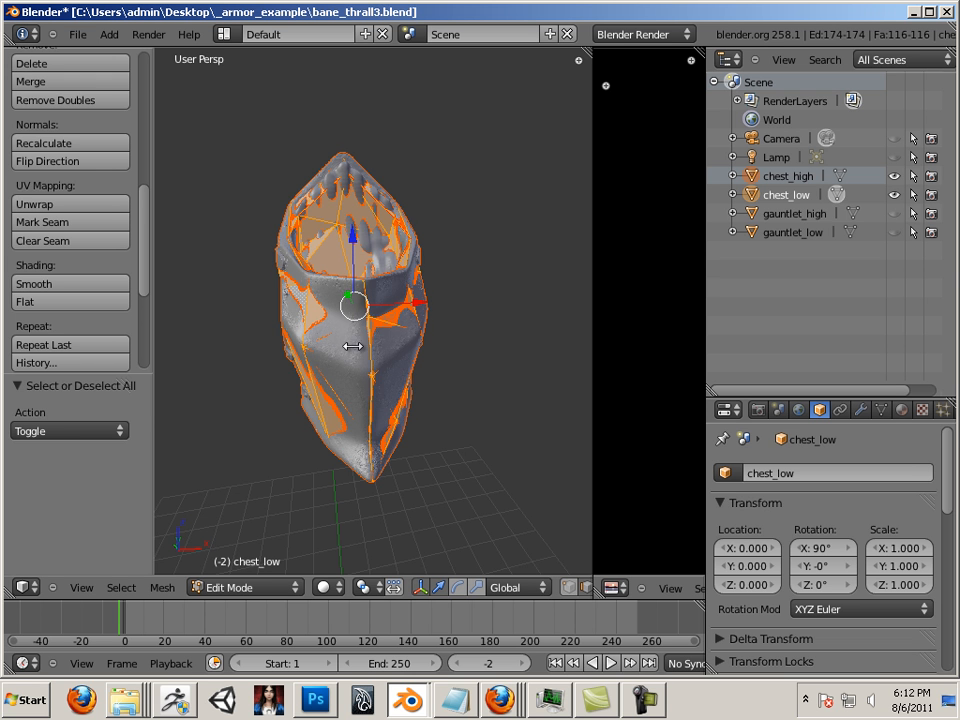
{"action": "left_click_drag", "start_coordinate": [353, 346], "coordinate": [286, 348]}
{"action": "scroll", "coordinate": [604, 394], "scroll_direction": "down", "scroll_amount": 7}
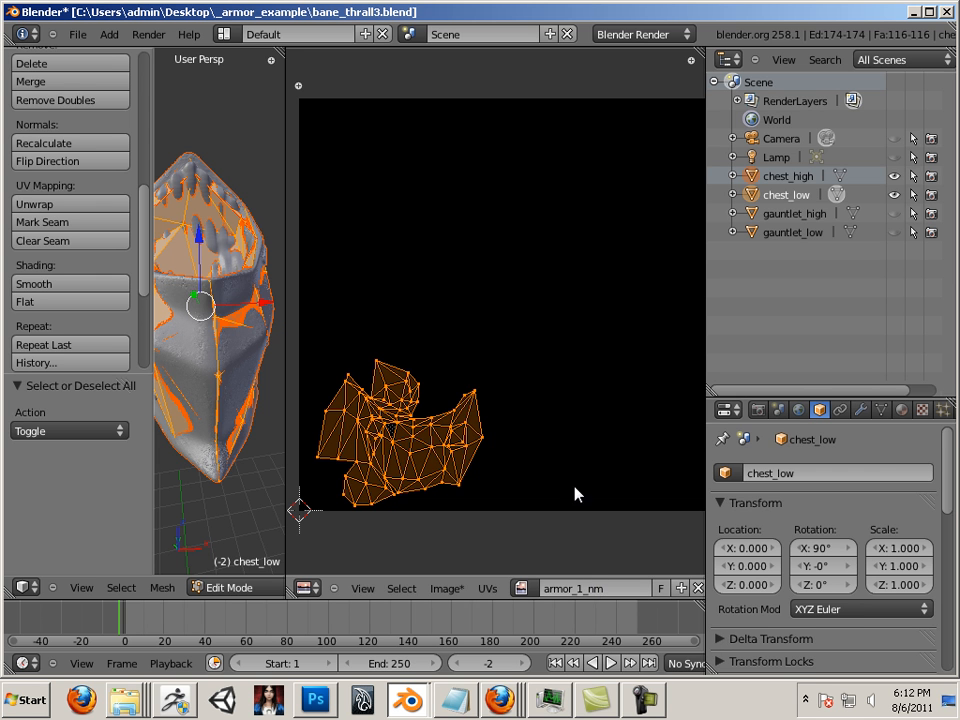
Open the render bake settings and set the bake mode to Normals
{"action": "left_click", "coordinate": [757, 411]}
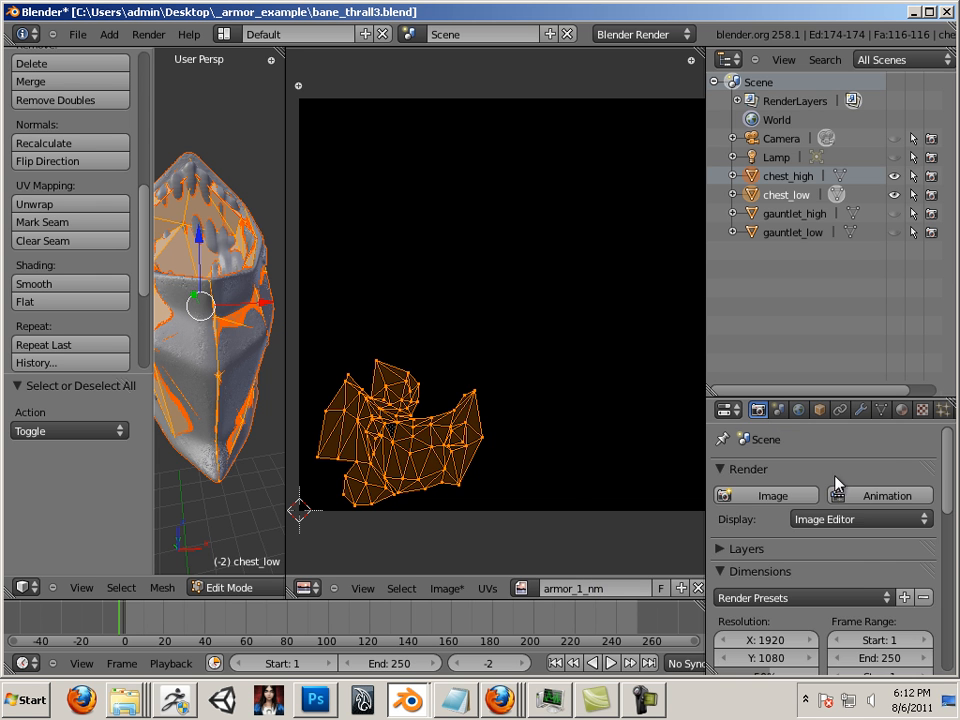
{"action": "scroll", "coordinate": [900, 508], "scroll_direction": "down", "scroll_amount": 8}
{"action": "scroll", "coordinate": [900, 505], "scroll_direction": "down", "scroll_amount": 5}
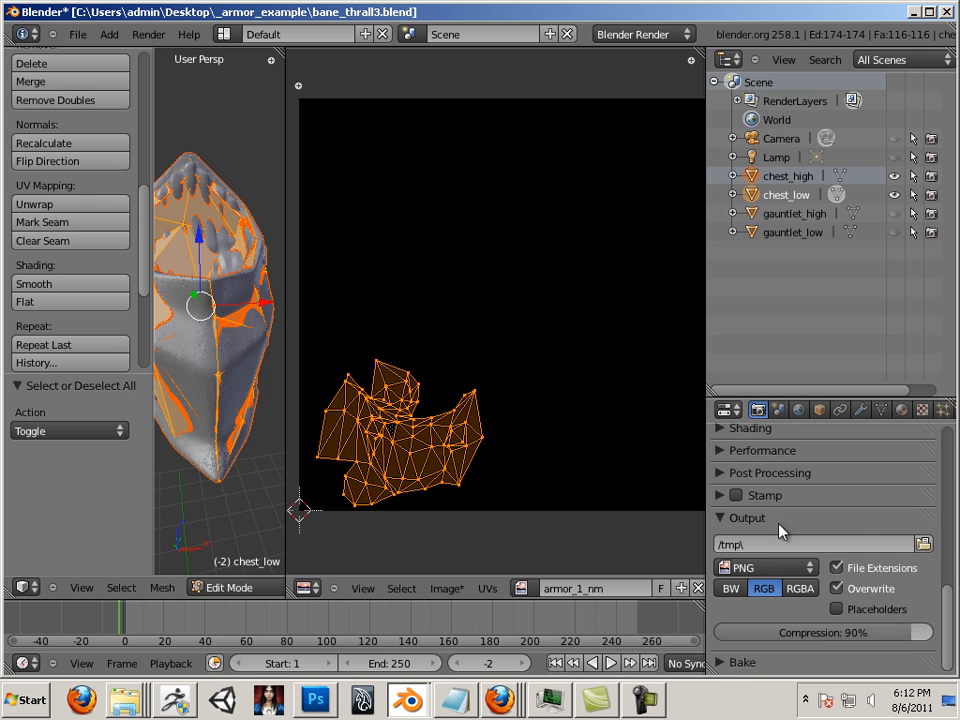
{"action": "left_click", "coordinate": [722, 662]}
{"action": "scroll", "coordinate": [795, 540], "scroll_direction": "down", "scroll_amount": 4}
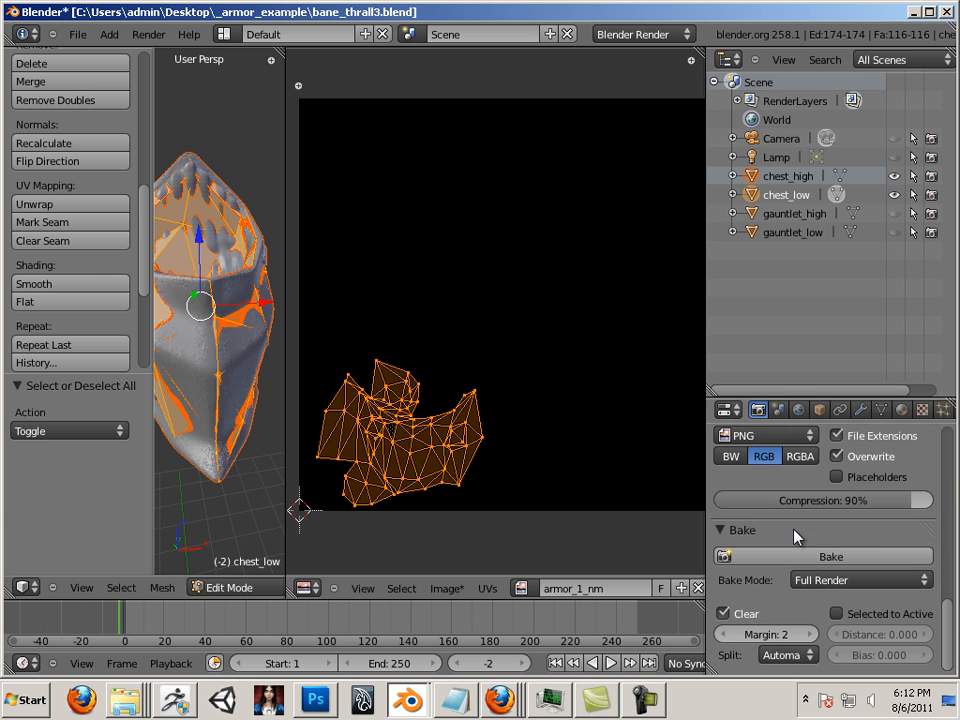
{"action": "left_click", "coordinate": [826, 580]}
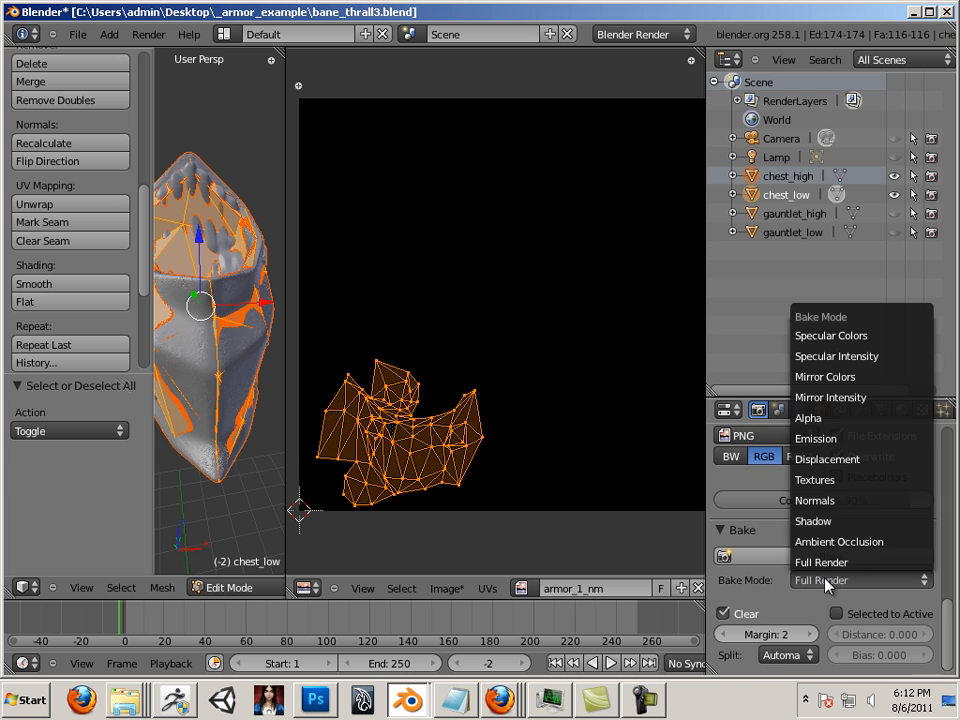
{"action": "left_click", "coordinate": [816, 500]}
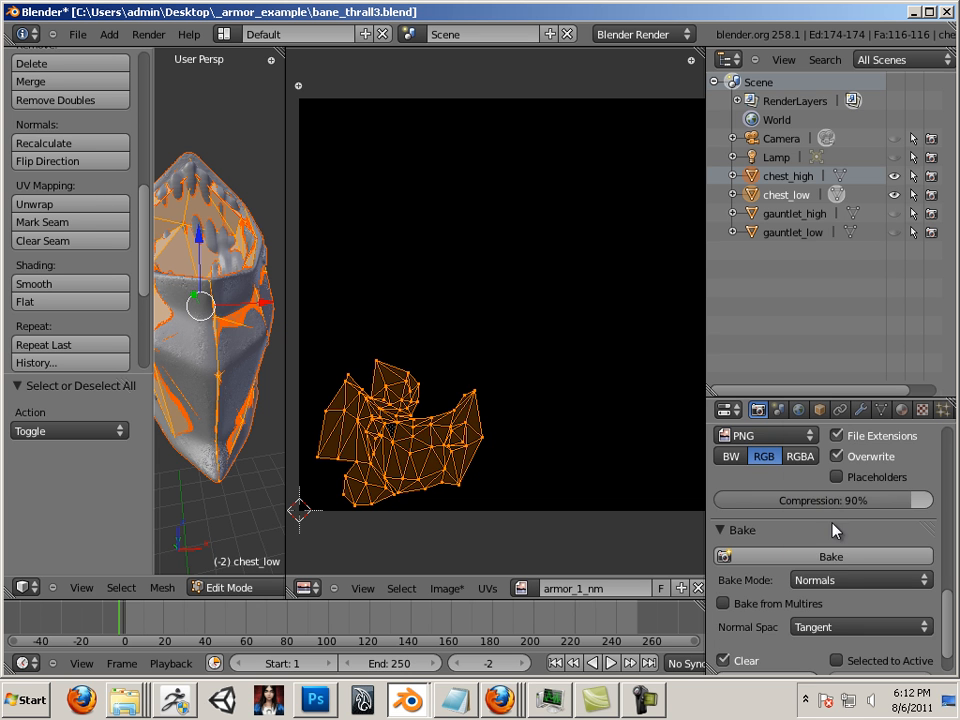
{"action": "scroll", "coordinate": [853, 553], "scroll_direction": "down", "scroll_amount": 2}
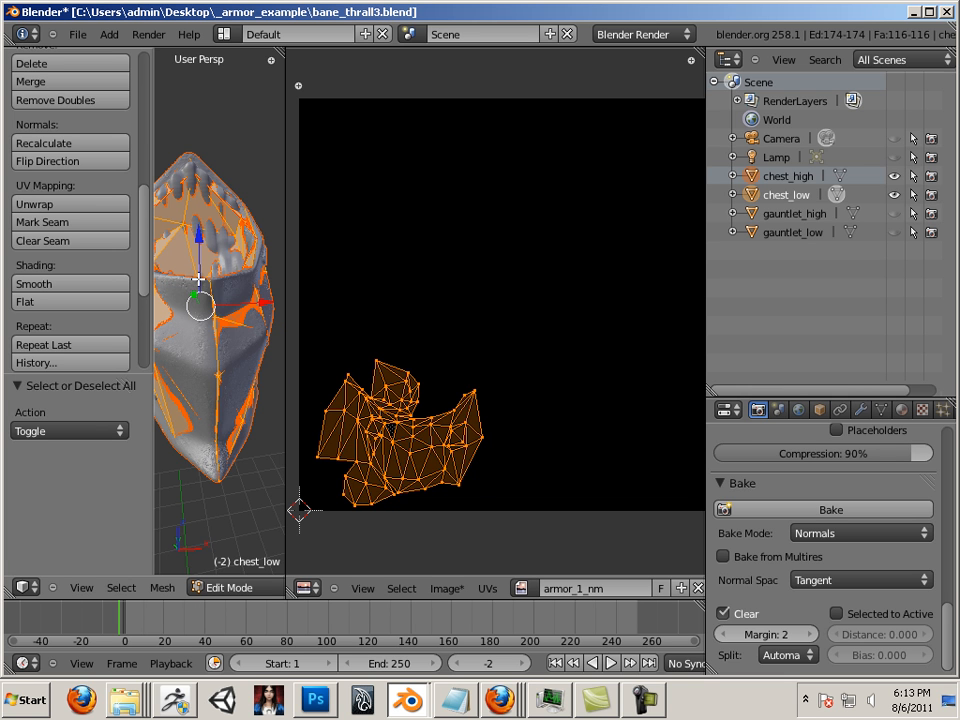
Apply smooth shading to chest_low and enable Selected to Active for the bake
{"action": "scroll", "coordinate": [211, 257], "scroll_direction": "down", "scroll_amount": 1}
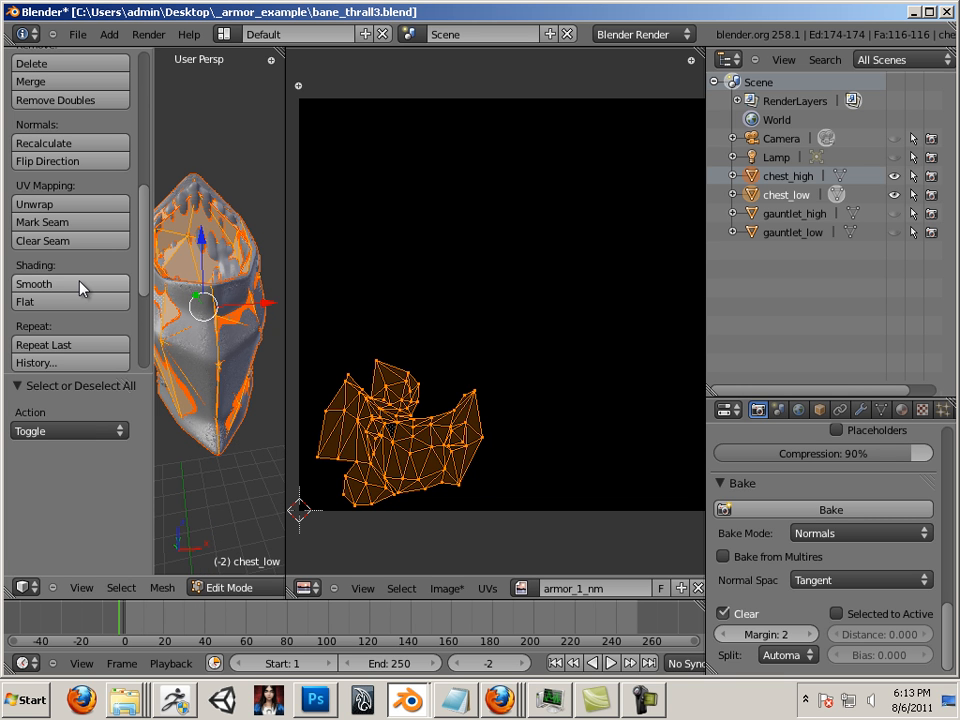
{"action": "left_click", "coordinate": [40, 286]}
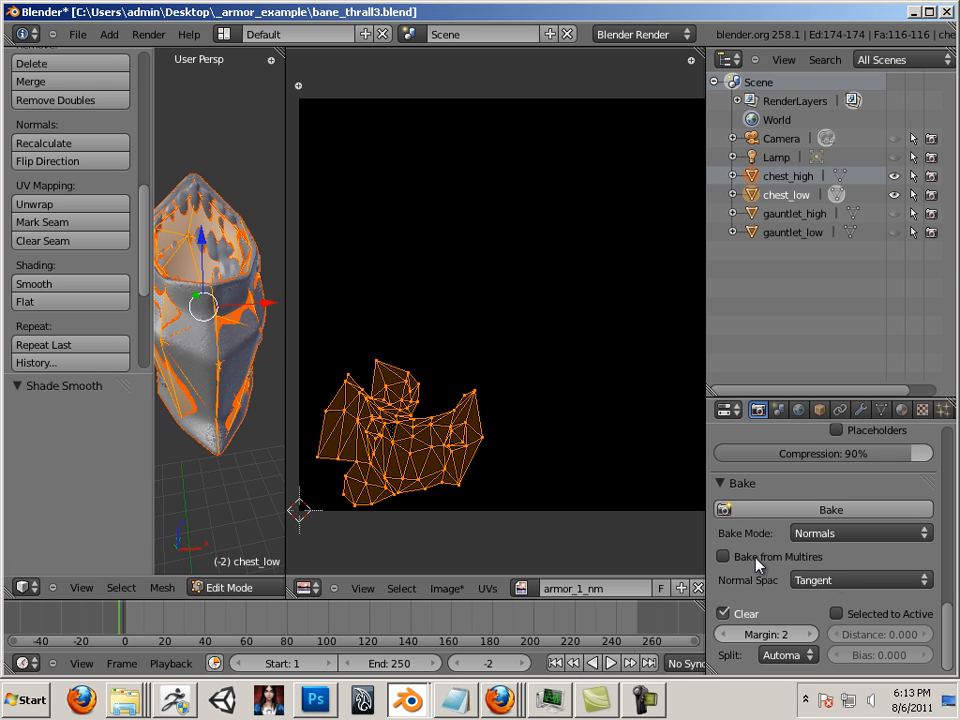
{"action": "left_click", "coordinate": [836, 613]}
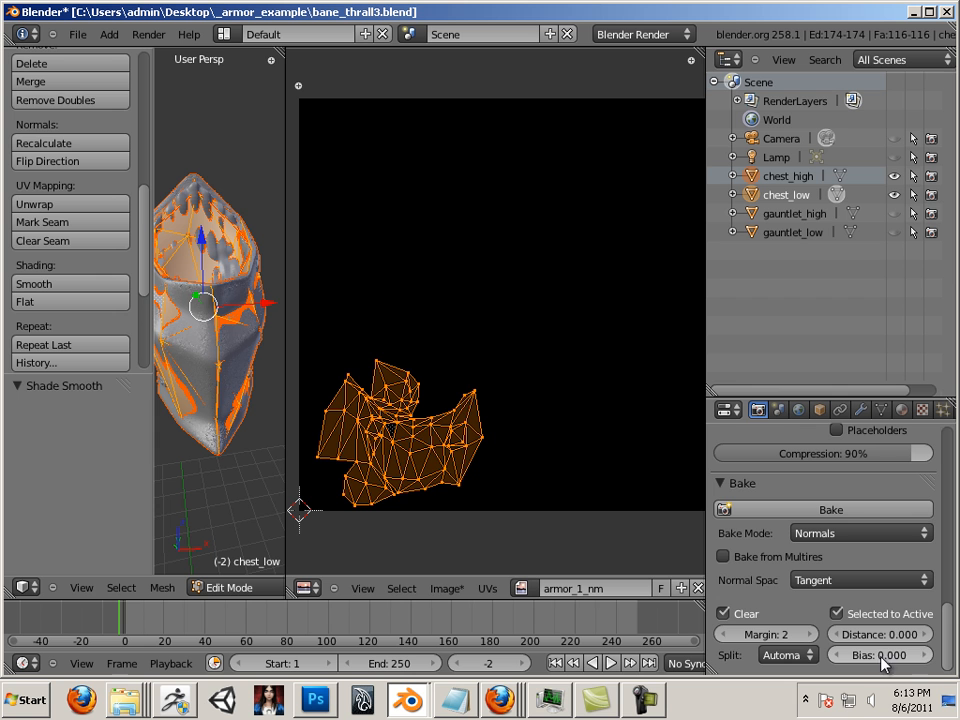
Enlarge the 3D view and display the face normals of chest_low
{"action": "left_click_drag", "start_coordinate": [285, 347], "coordinate": [582, 377]}
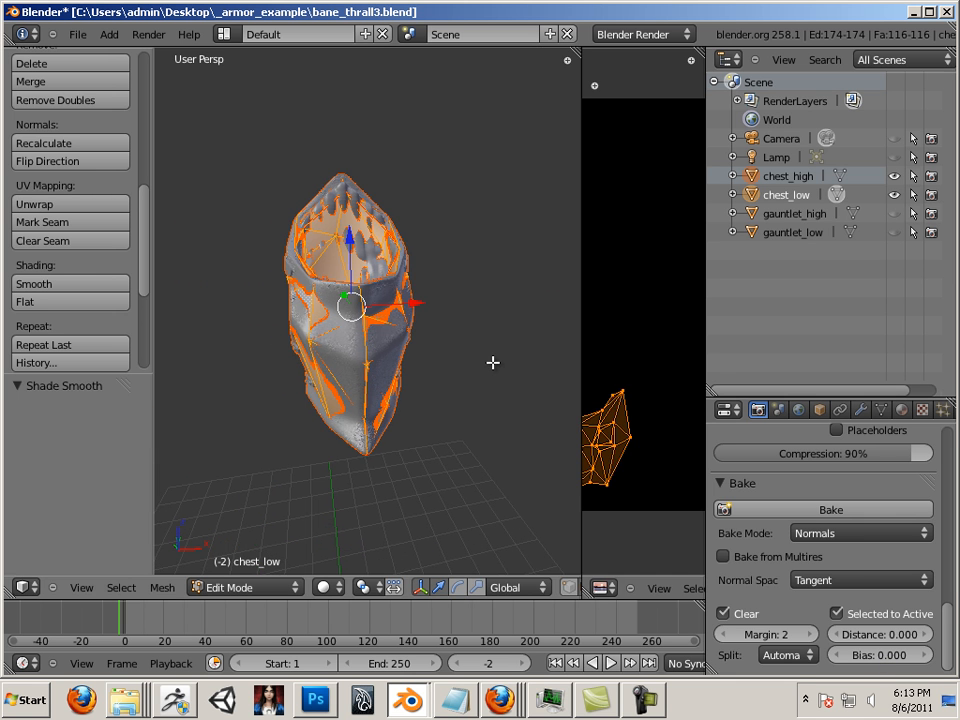
{"action": "key", "text": "n"}
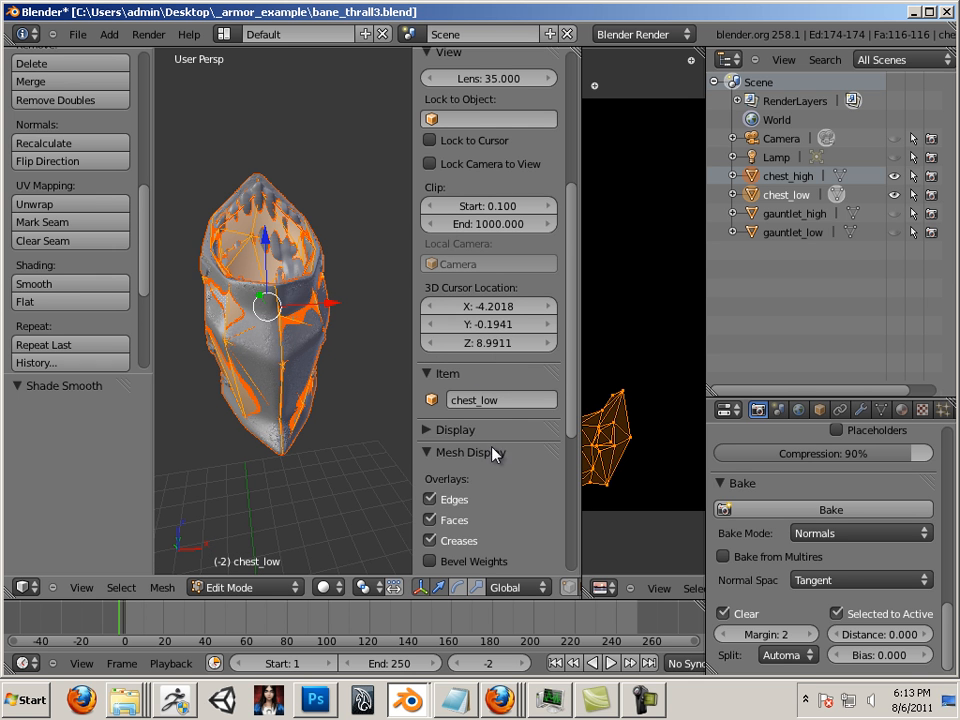
{"action": "scroll", "coordinate": [422, 392], "scroll_direction": "down", "scroll_amount": 1}
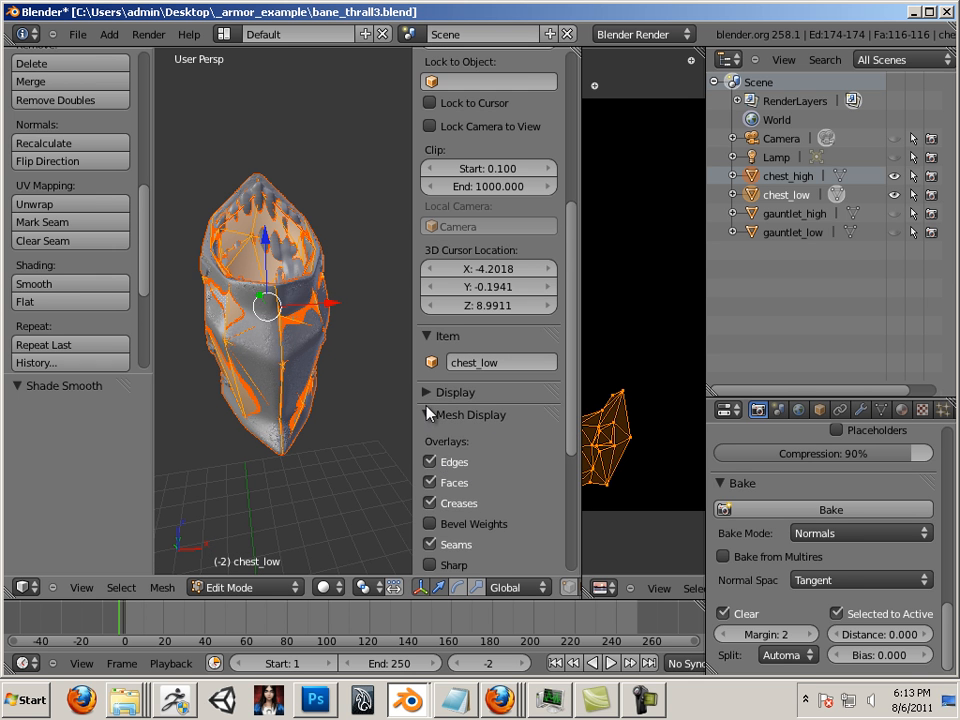
{"action": "left_click", "coordinate": [424, 392]}
{"action": "scroll", "coordinate": [430, 400], "scroll_direction": "down", "scroll_amount": 3}
{"action": "scroll", "coordinate": [430, 400], "scroll_direction": "down", "scroll_amount": 8}
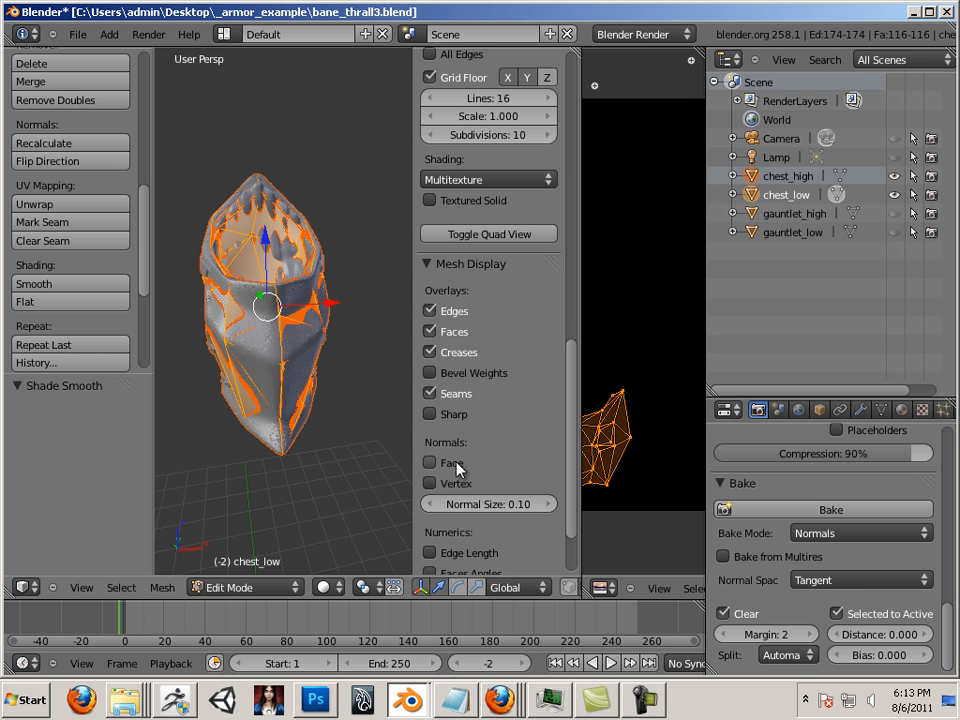
{"action": "left_click", "coordinate": [430, 463]}
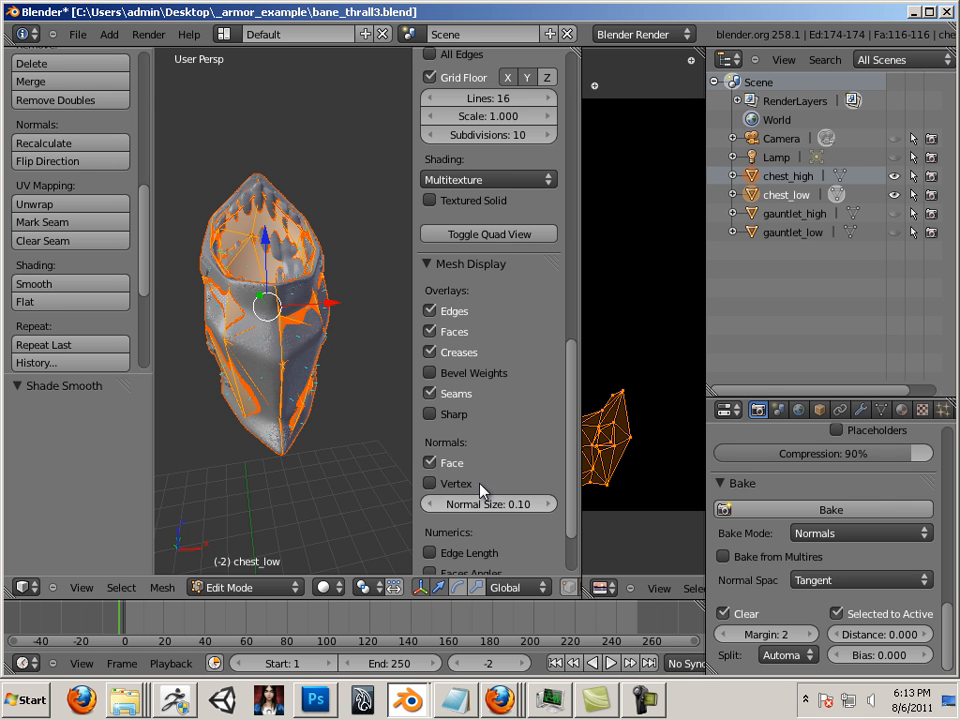
Set the displayed normal size to 0.30 and inspect the normals' length against the high-poly chest surface
{"action": "left_click", "coordinate": [550, 507]}
{"action": "left_click", "coordinate": [550, 507]}
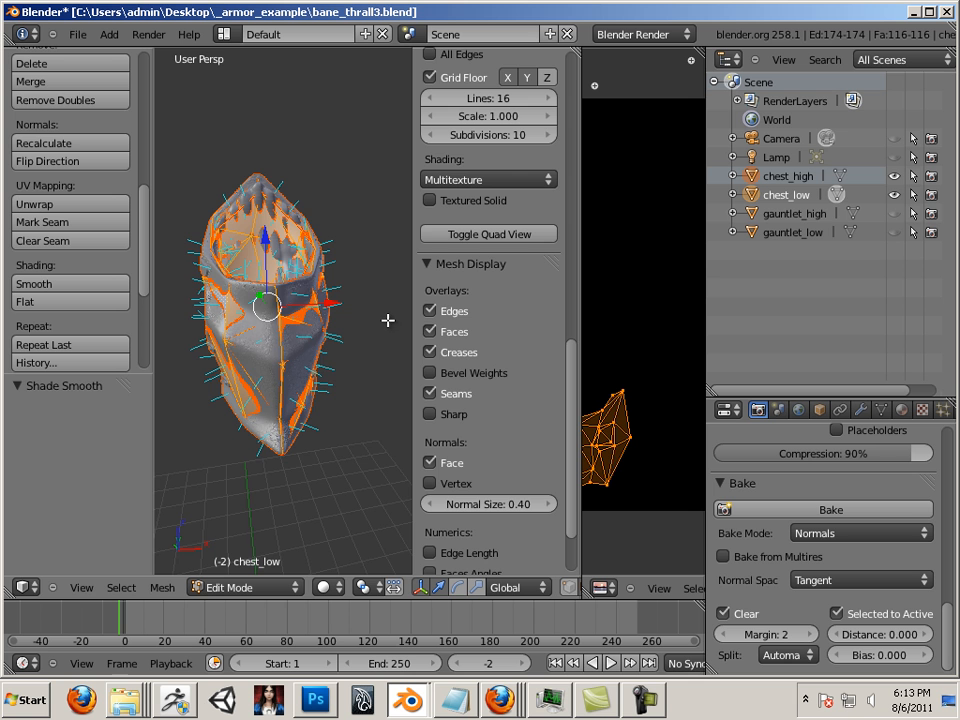
{"action": "middle_click_drag", "start_coordinate": [386, 320], "coordinate": [373, 358]}
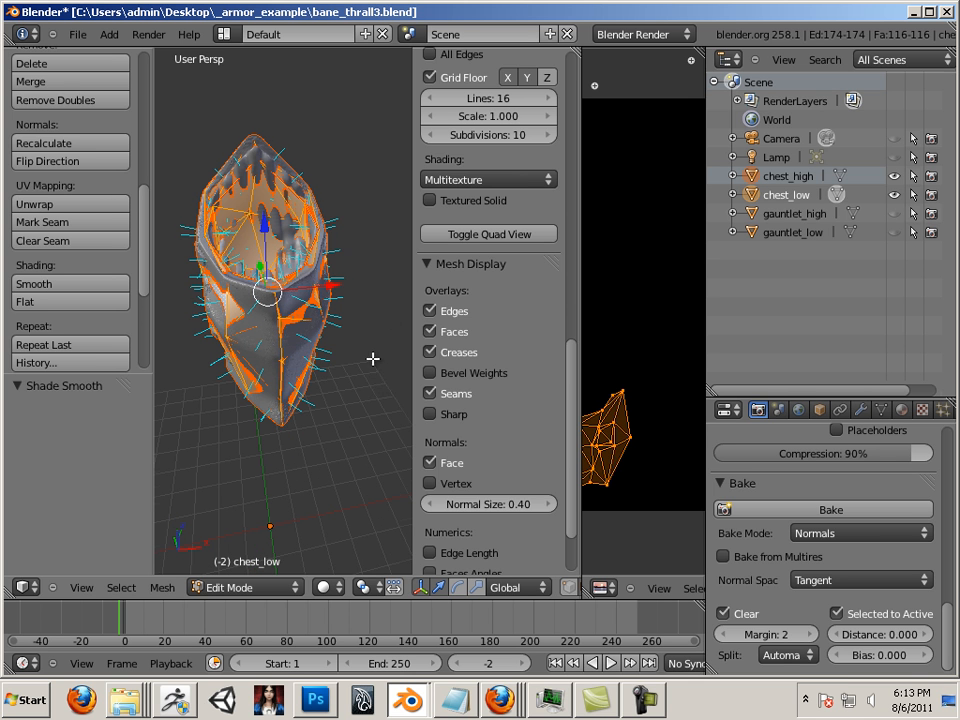
{"action": "left_click", "coordinate": [432, 504]}
{"action": "scroll", "coordinate": [352, 398], "scroll_direction": "up", "scroll_amount": 5}
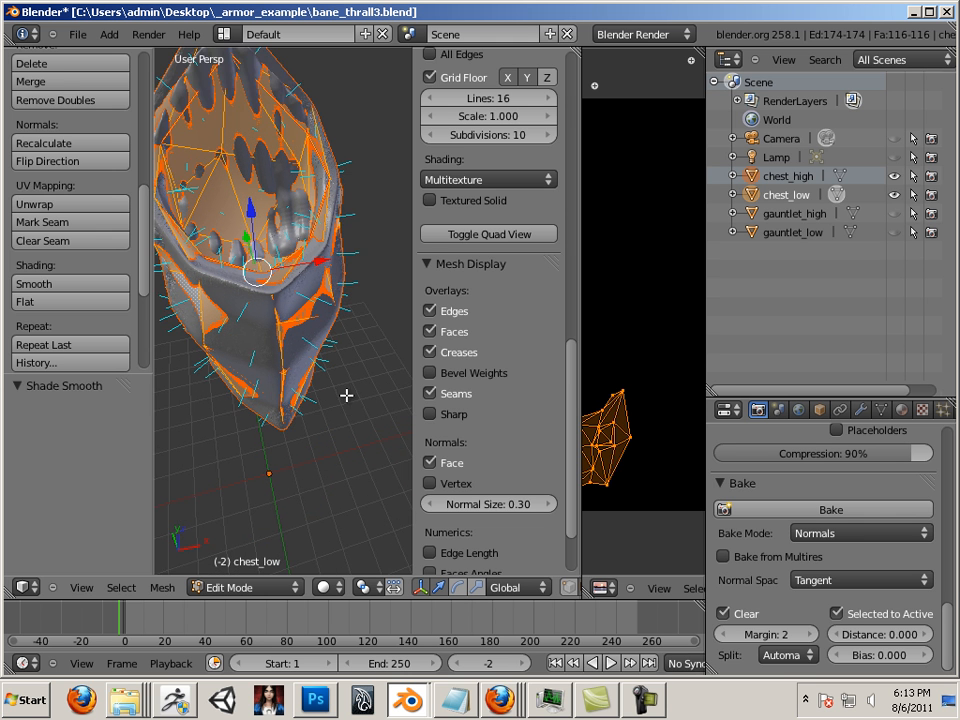
{"action": "scroll", "coordinate": [330, 325], "scroll_direction": "up", "scroll_amount": 1}
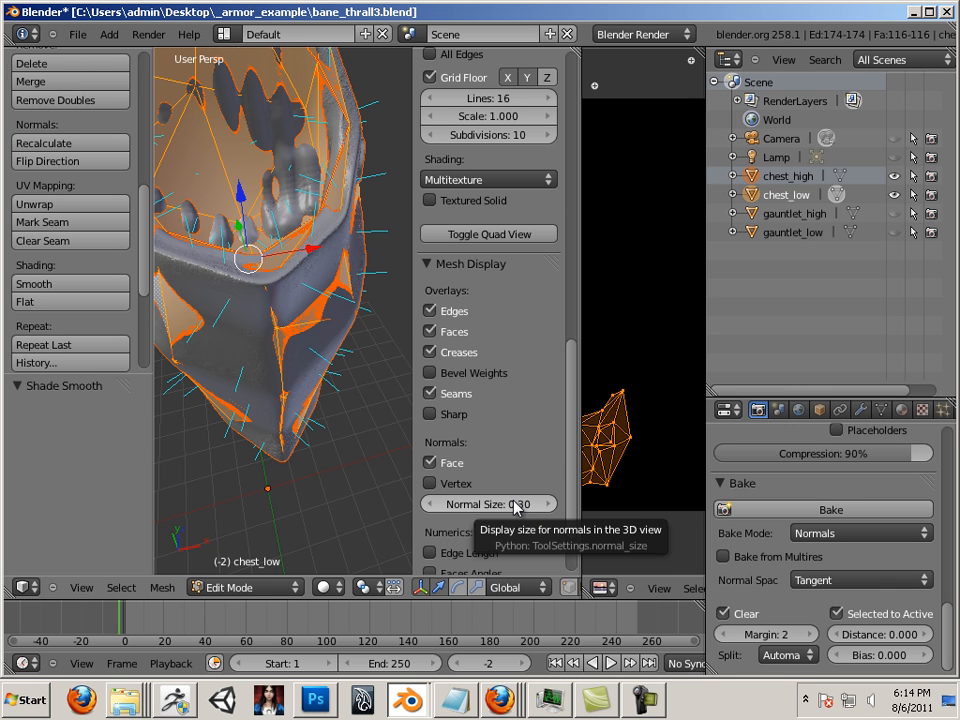
Set the bake bias to 3.0 and turn off the face normals display
{"action": "left_click", "coordinate": [900, 657]}
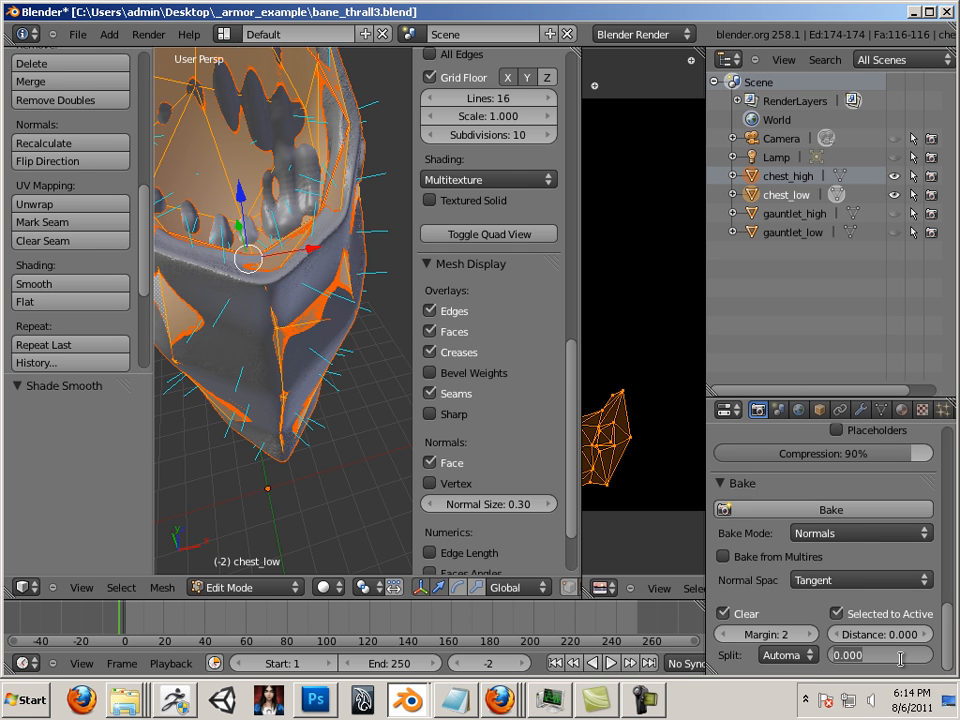
{"action": "type", "text": "3.0"}
{"action": "key", "text": "Return"}
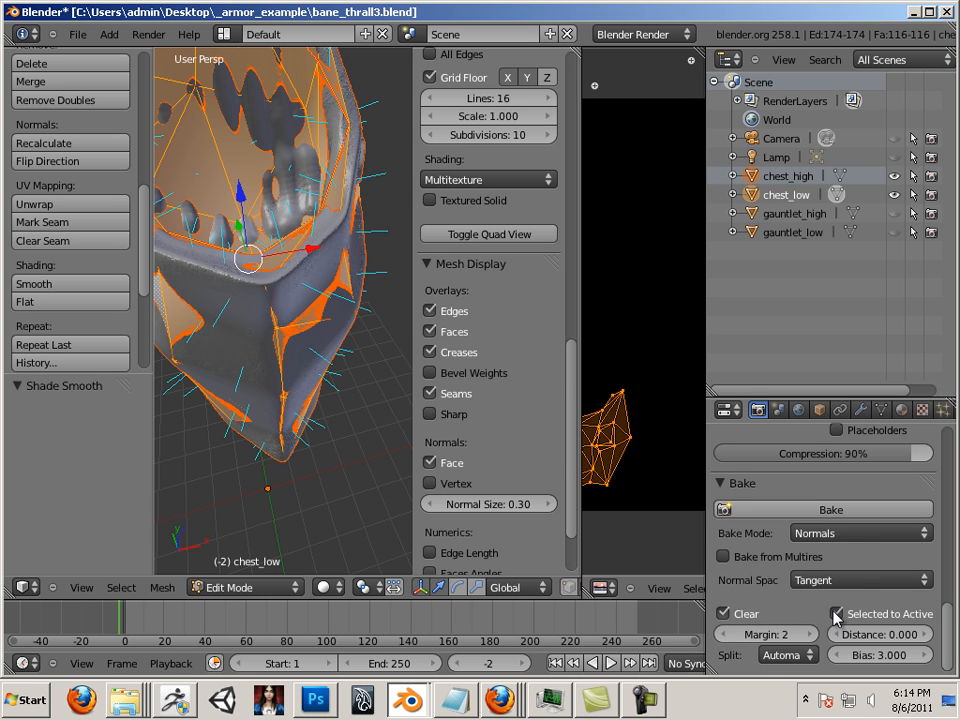
{"action": "left_click", "coordinate": [430, 463]}
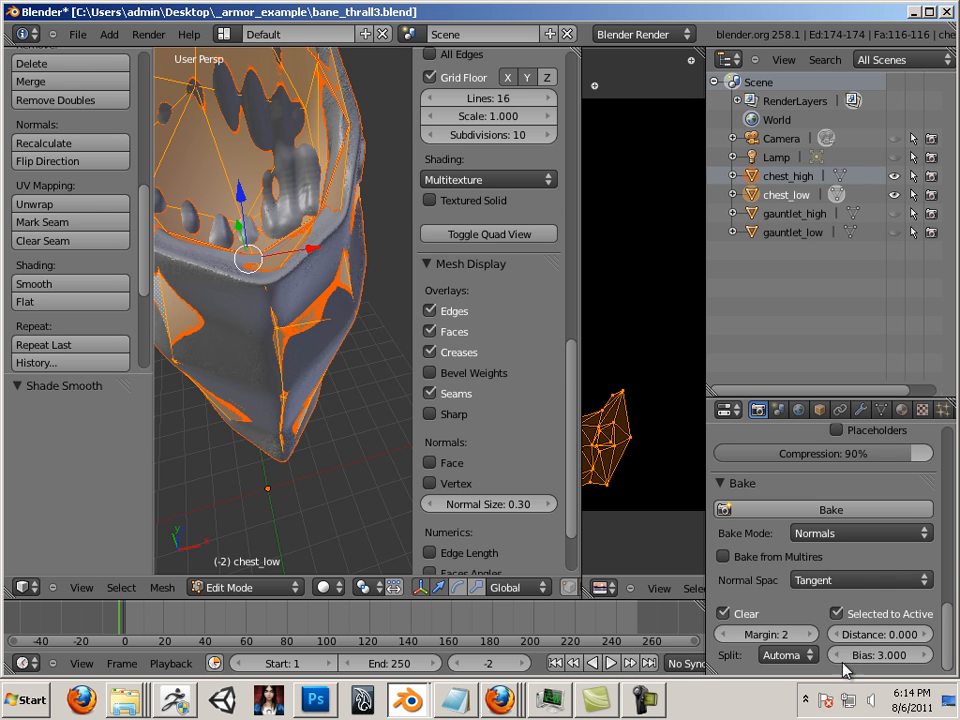
Bake the chest normal map into armor_1_nm and bring the baked UV islands into view in an enlarged image editor
{"action": "left_click", "coordinate": [780, 511]}
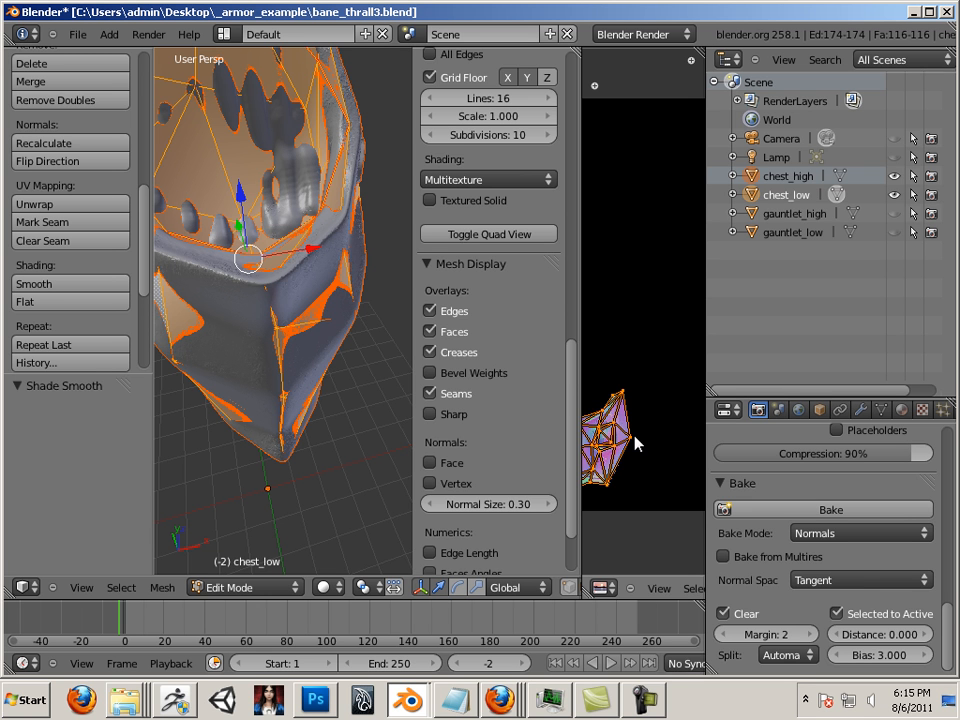
{"action": "left_click_drag", "start_coordinate": [581, 392], "coordinate": [331, 362]}
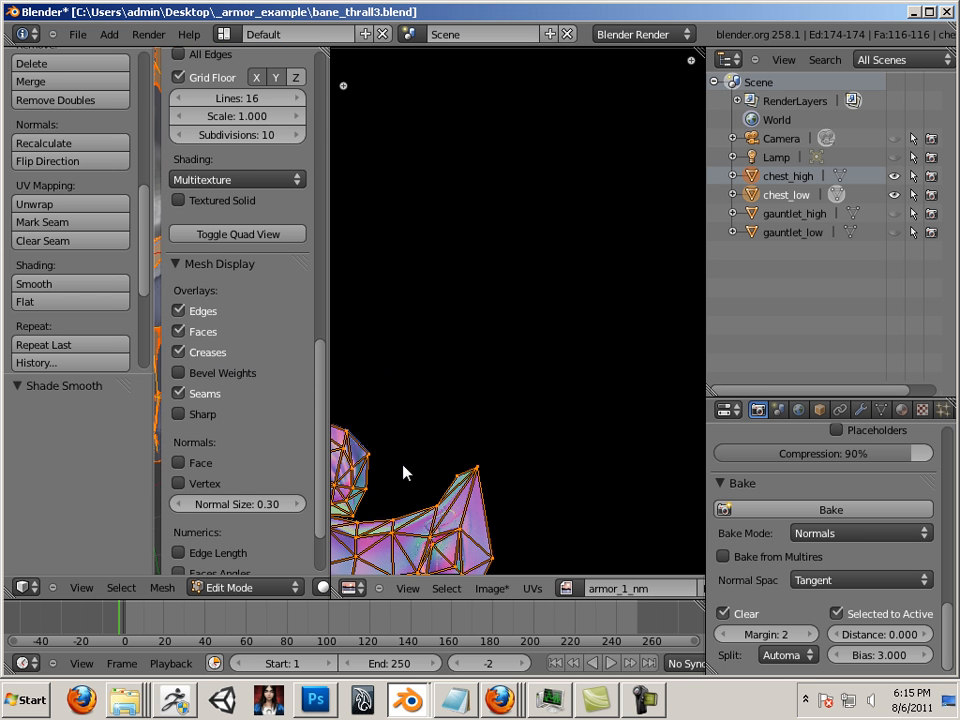
{"action": "key", "text": "Home"}
{"action": "scroll", "coordinate": [598, 279], "scroll_direction": "up", "scroll_amount": 4}
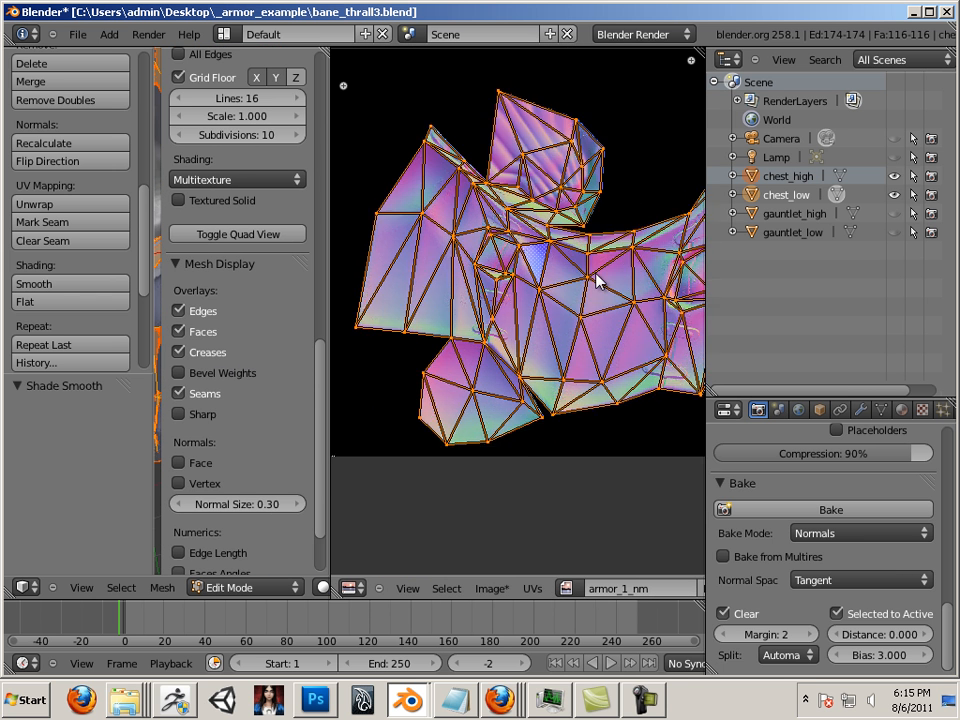
Examine the baked normal map up close, checking the riveted straps, the ribbed interior and the island edges for artifacts
{"action": "middle_click_drag", "start_coordinate": [567, 275], "coordinate": [438, 328]}
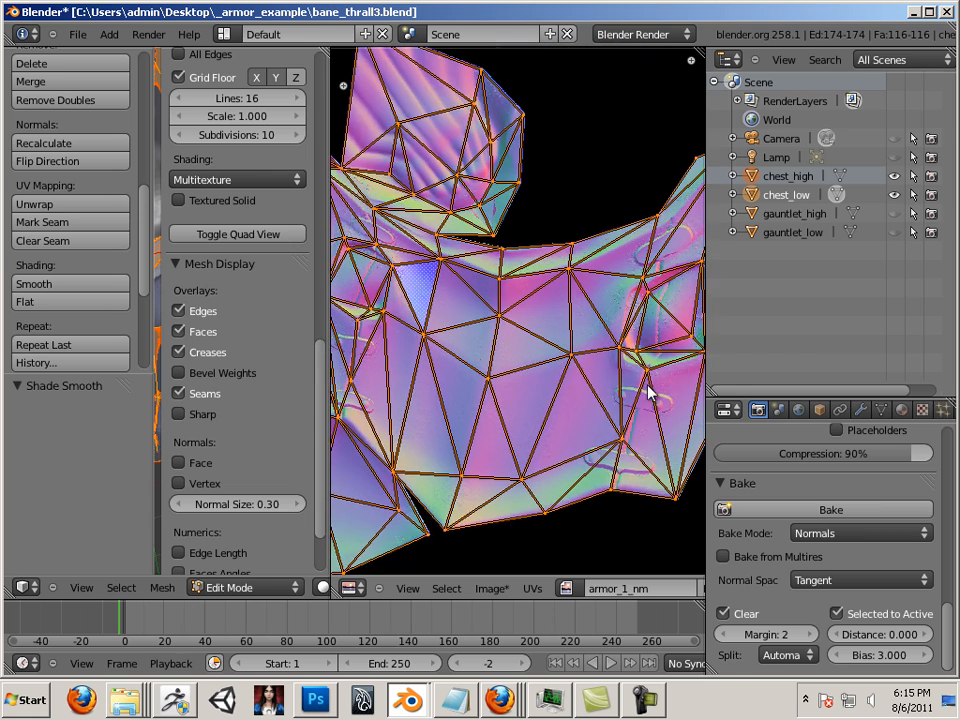
{"action": "middle_click_drag", "start_coordinate": [649, 385], "coordinate": [560, 389]}
{"action": "scroll", "coordinate": [561, 391], "scroll_direction": "up", "scroll_amount": 3}
{"action": "middle_click_drag", "start_coordinate": [568, 446], "coordinate": [520, 299]}
{"action": "scroll", "coordinate": [545, 348], "scroll_direction": "up", "scroll_amount": 2}
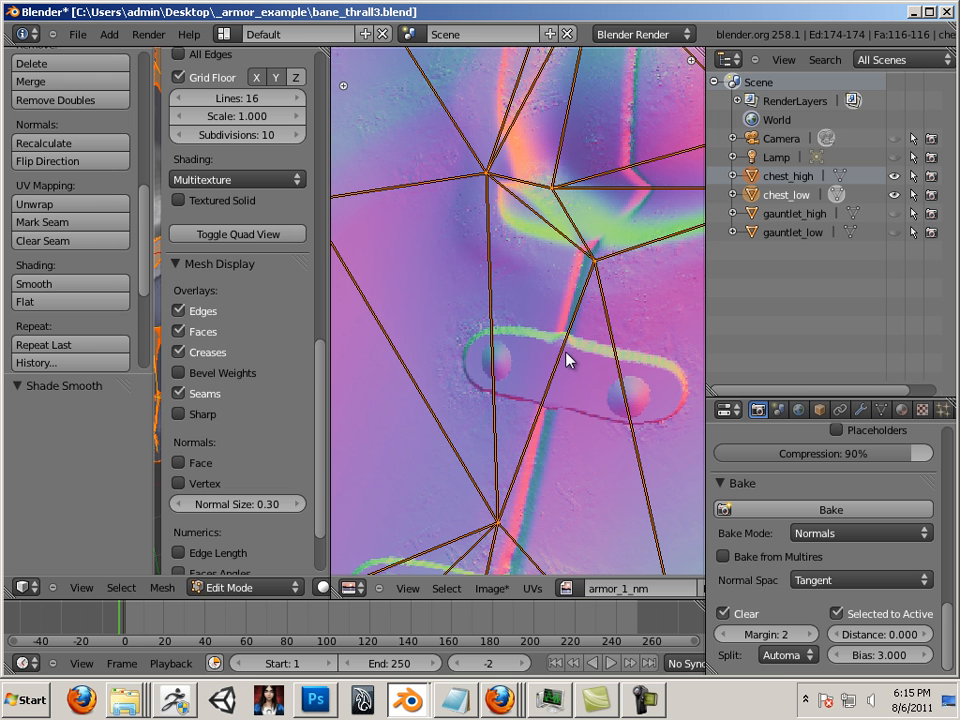
{"action": "scroll", "coordinate": [559, 358], "scroll_direction": "up", "scroll_amount": 2}
{"action": "scroll", "coordinate": [523, 349], "scroll_direction": "down", "scroll_amount": 2, "text": "alt"}
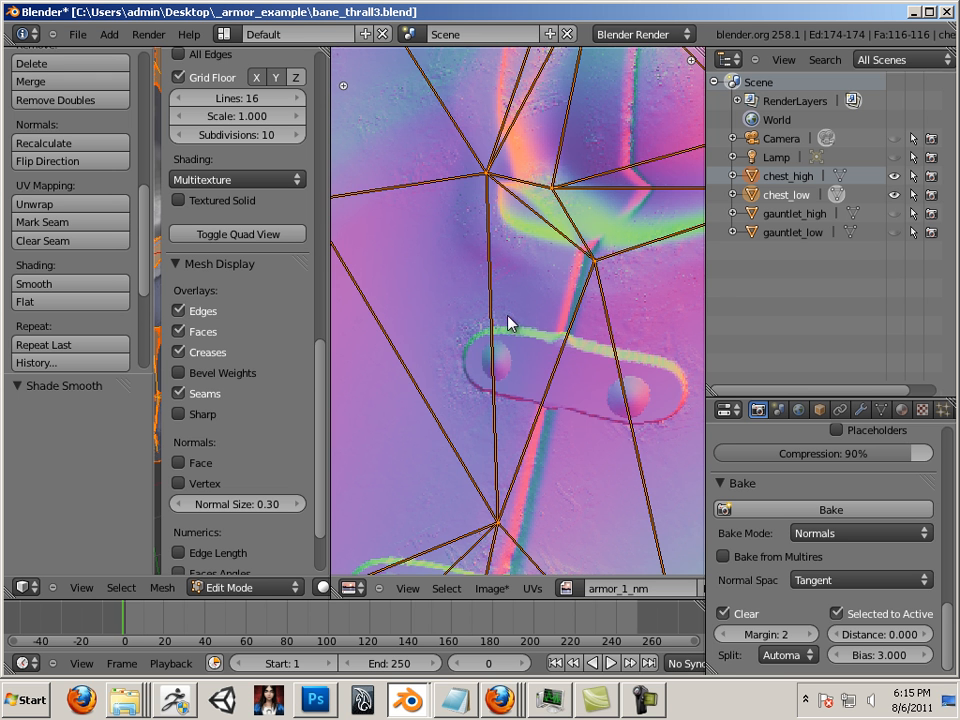
{"action": "middle_click_drag", "start_coordinate": [464, 243], "coordinate": [640, 483]}
{"action": "middle_click_drag", "start_coordinate": [550, 60], "coordinate": [755, 513]}
{"action": "middle_click_drag", "start_coordinate": [541, 426], "coordinate": [731, 489]}
{"action": "middle_click_drag", "start_coordinate": [513, 373], "coordinate": [514, 525]}
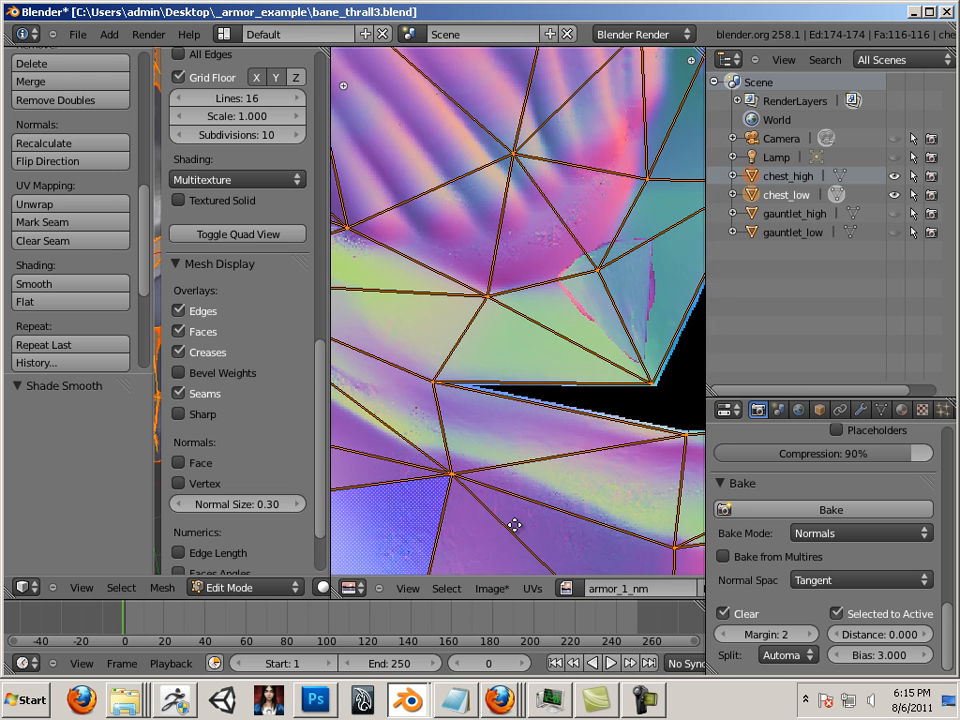
{"action": "middle_click_drag", "start_coordinate": [520, 404], "coordinate": [488, 498]}
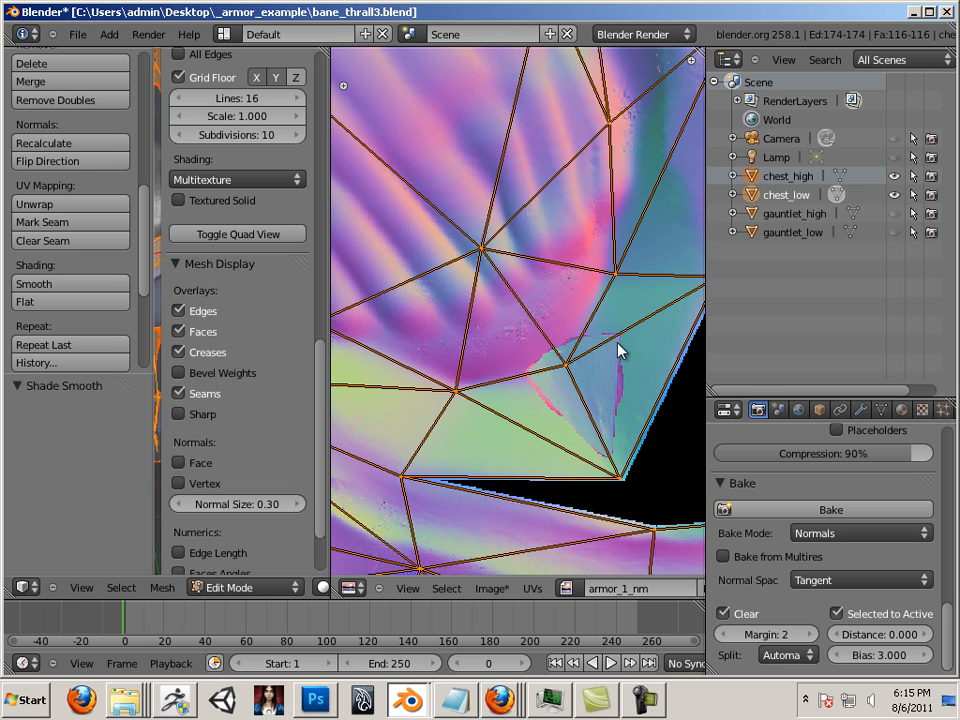
{"action": "middle_click_drag", "start_coordinate": [497, 323], "coordinate": [681, 523]}
{"action": "middle_click_drag", "start_coordinate": [553, 459], "coordinate": [491, 369]}
{"action": "middle_click_drag", "start_coordinate": [529, 296], "coordinate": [519, 392]}
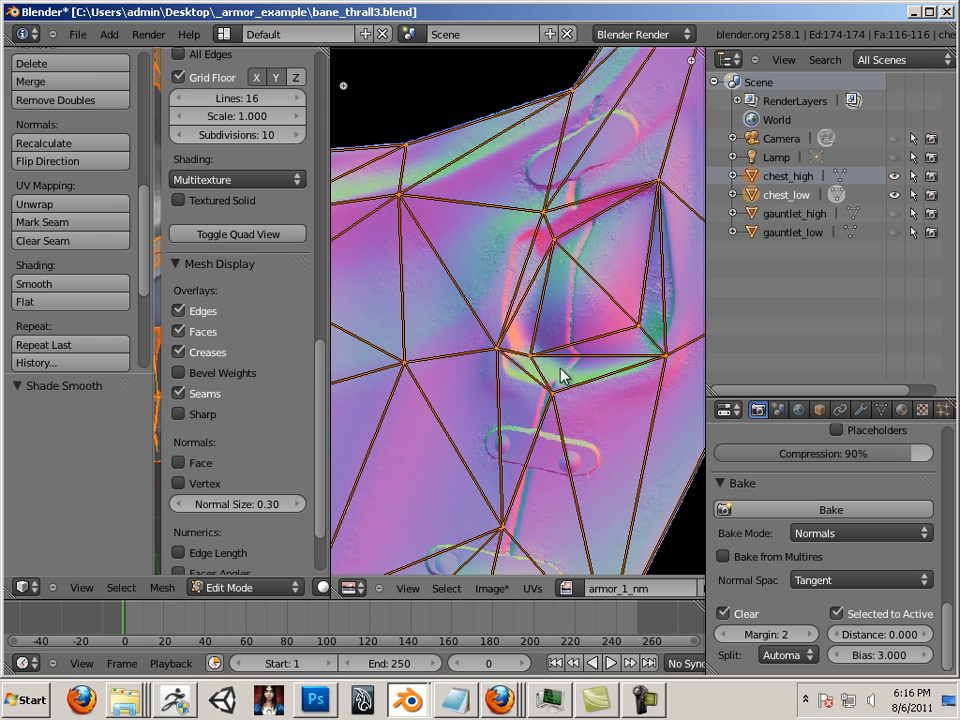
Save the baked chest normal map as armor_1_nm.png in the _armor_example folder
{"action": "left_click", "coordinate": [497, 590]}
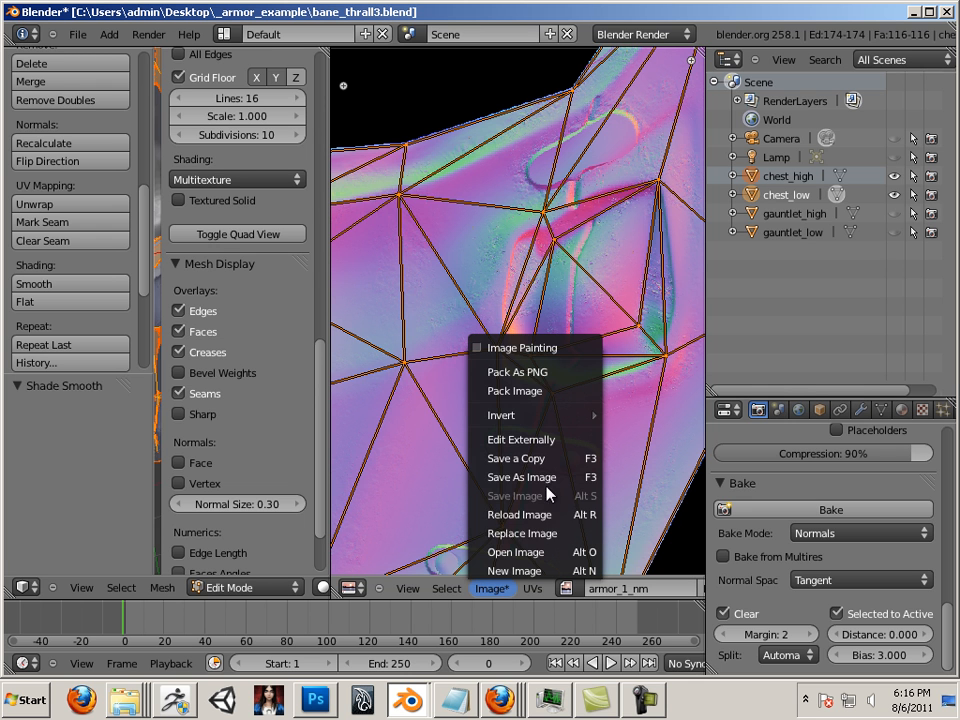
{"action": "left_click", "coordinate": [547, 484]}
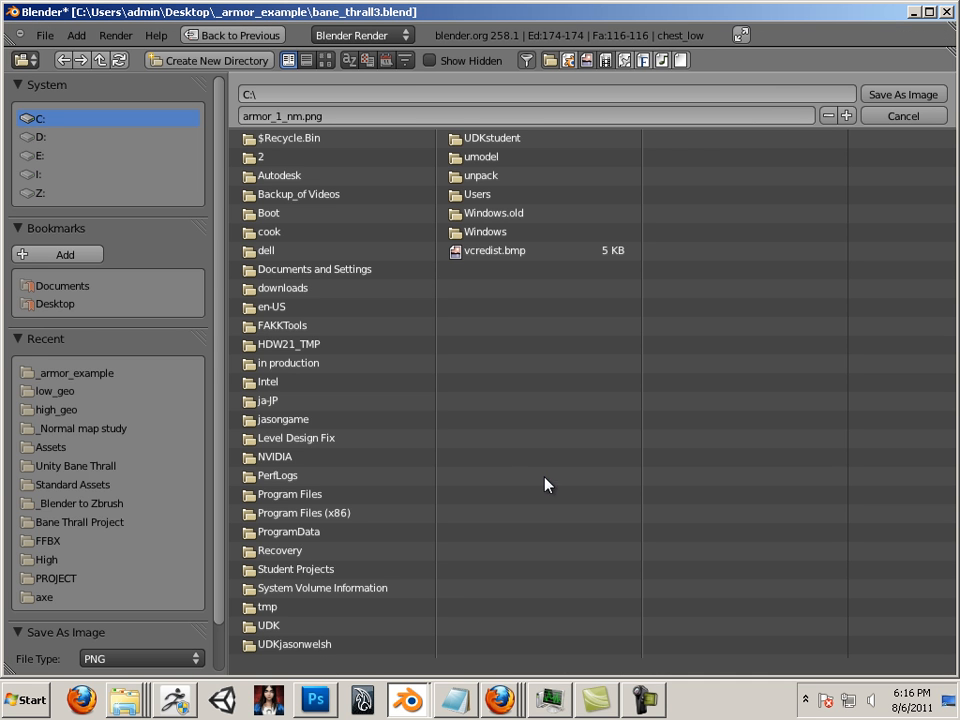
{"action": "left_click", "coordinate": [75, 373]}
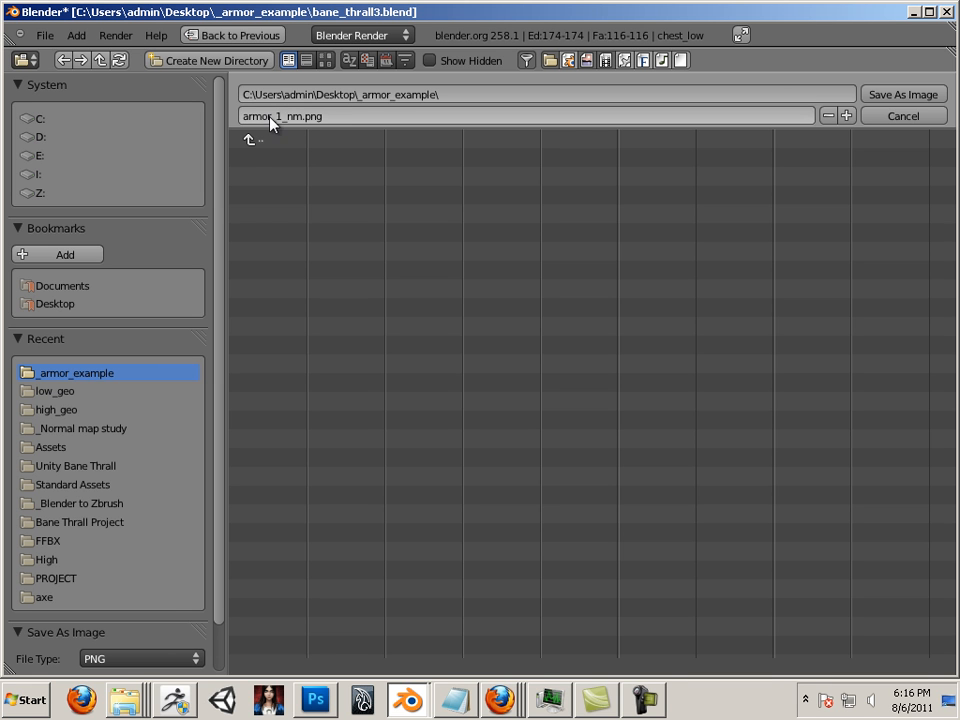
{"action": "left_click", "coordinate": [898, 96]}
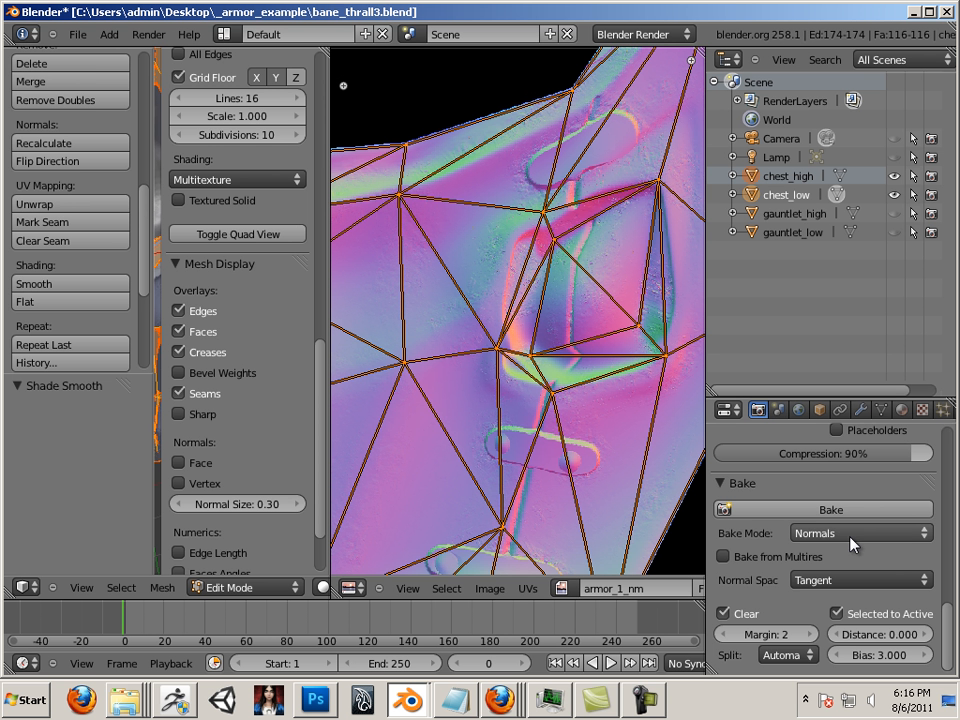
Bake an ambient occlusion map for the chest into armor_1_nm and check the shading across the UV islands
{"action": "left_click", "coordinate": [853, 535]}
{"action": "left_click", "coordinate": [843, 493]}
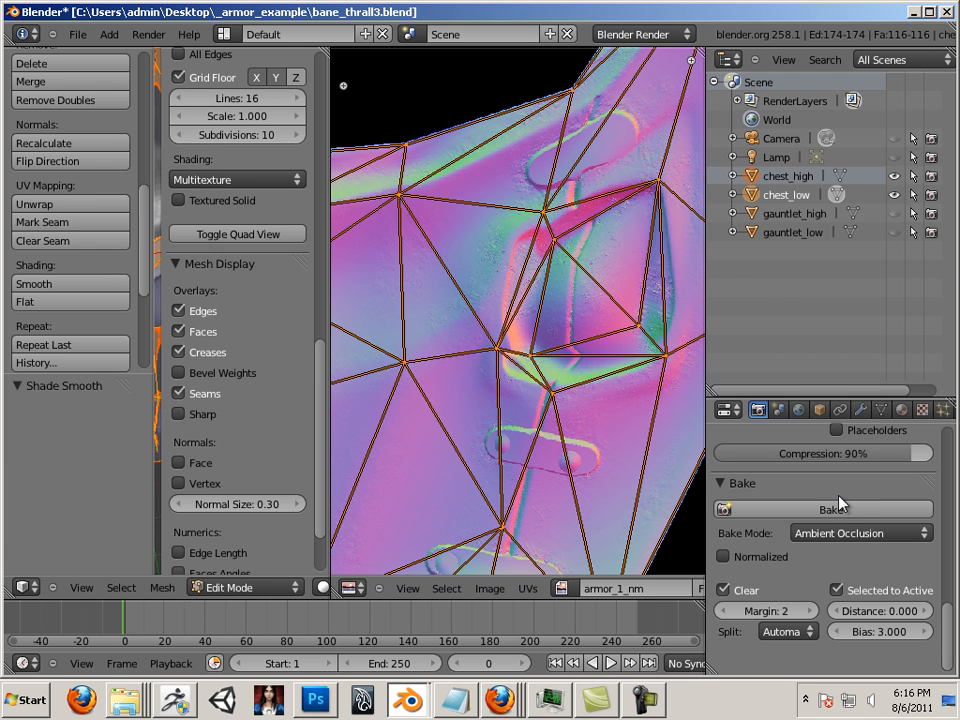
{"action": "left_click", "coordinate": [842, 510]}
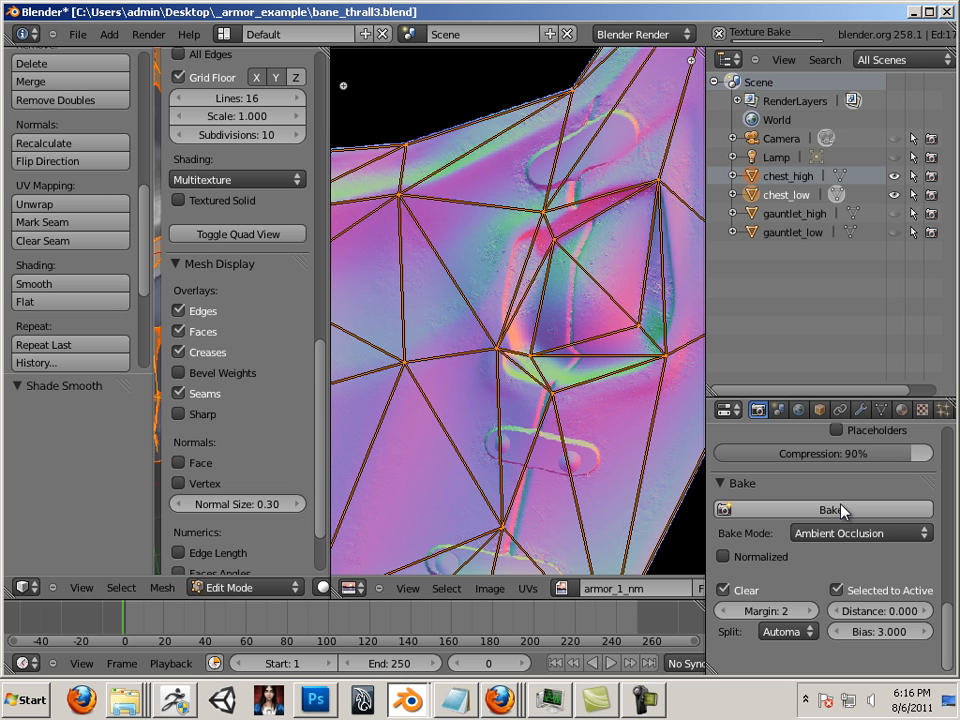
{"action": "left_click", "coordinate": [841, 510]}
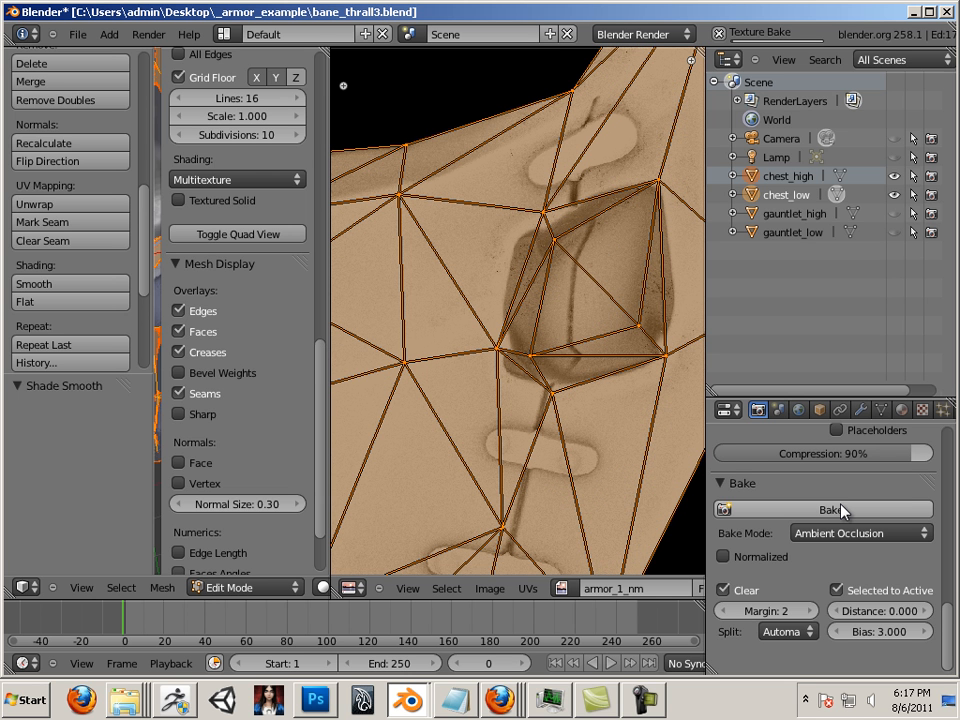
{"action": "scroll", "coordinate": [549, 456], "scroll_direction": "down", "scroll_amount": 3}
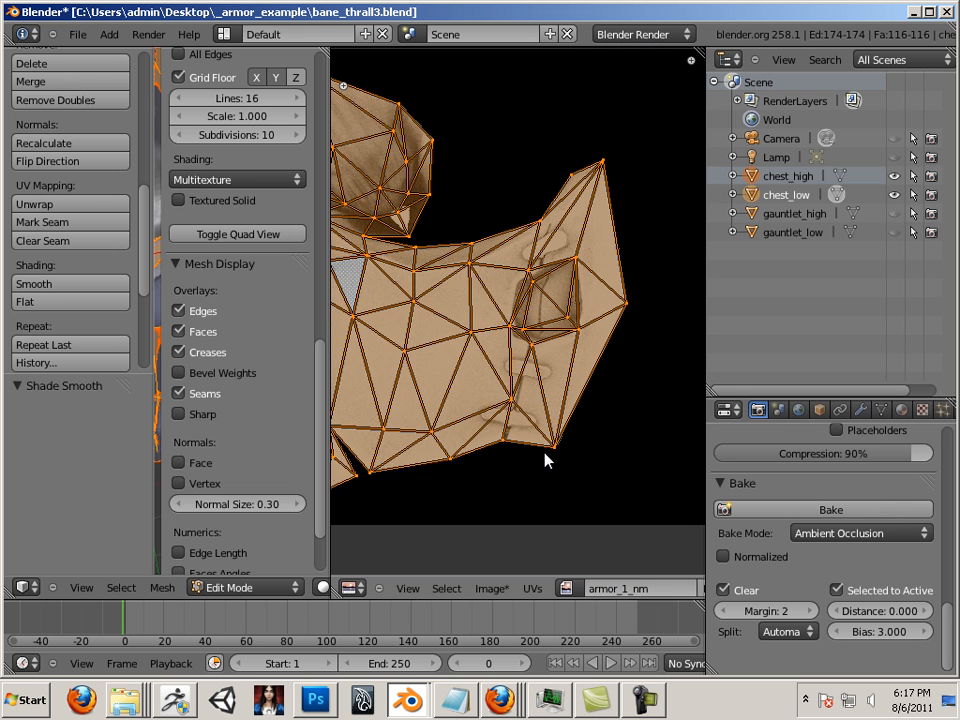
{"action": "scroll", "coordinate": [545, 458], "scroll_direction": "down", "scroll_amount": 1}
{"action": "scroll", "coordinate": [565, 460], "scroll_direction": "up", "scroll_amount": 2}
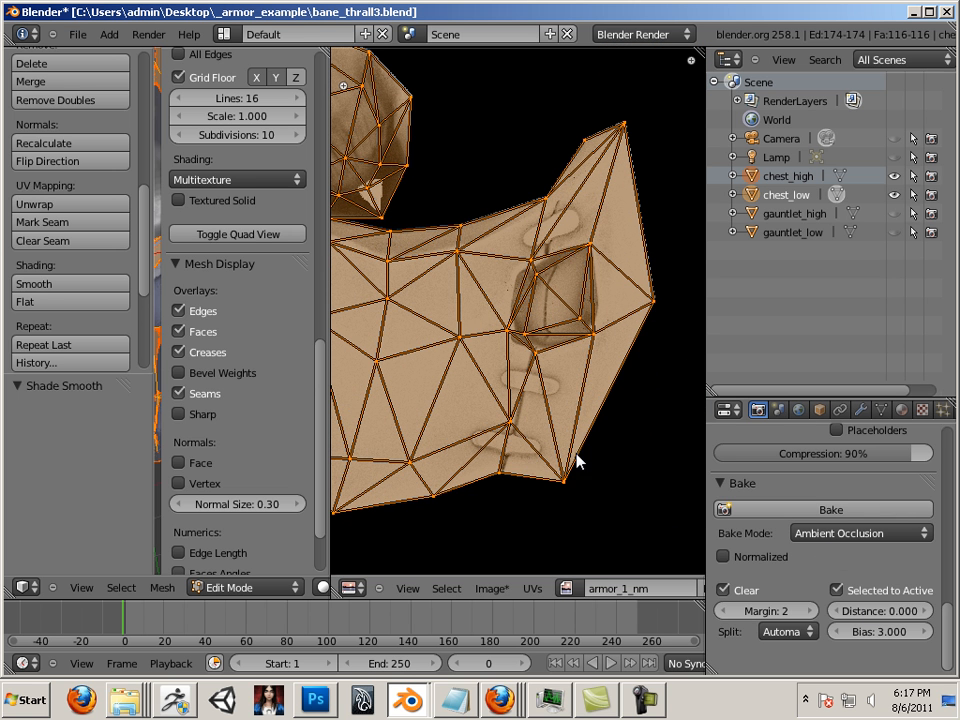
{"action": "scroll", "coordinate": [726, 529], "scroll_direction": "up", "scroll_amount": 3}
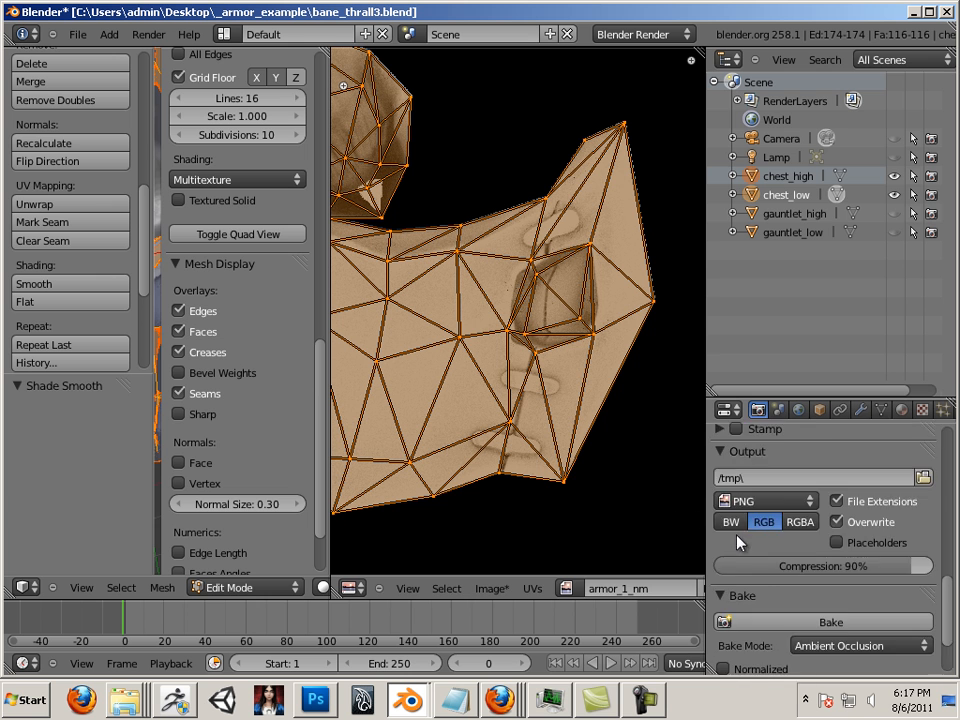
{"action": "scroll", "coordinate": [736, 534], "scroll_direction": "down", "scroll_amount": 3}
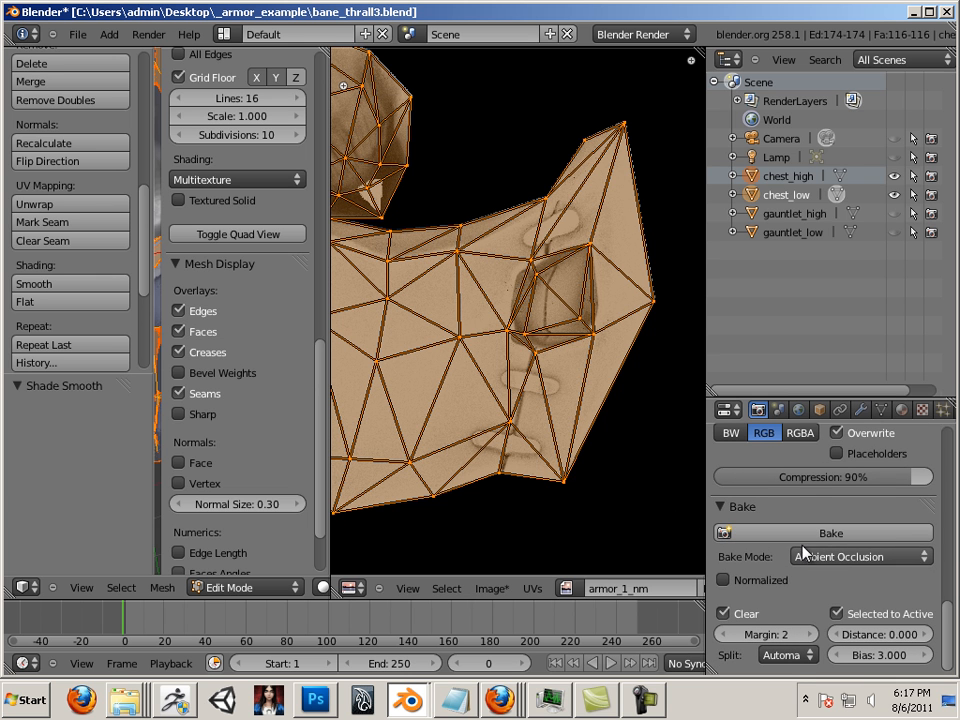
Save the chest ambient occlusion bake as a separate PNG under a new name in the _armor_example folder
{"action": "left_click", "coordinate": [489, 589]}
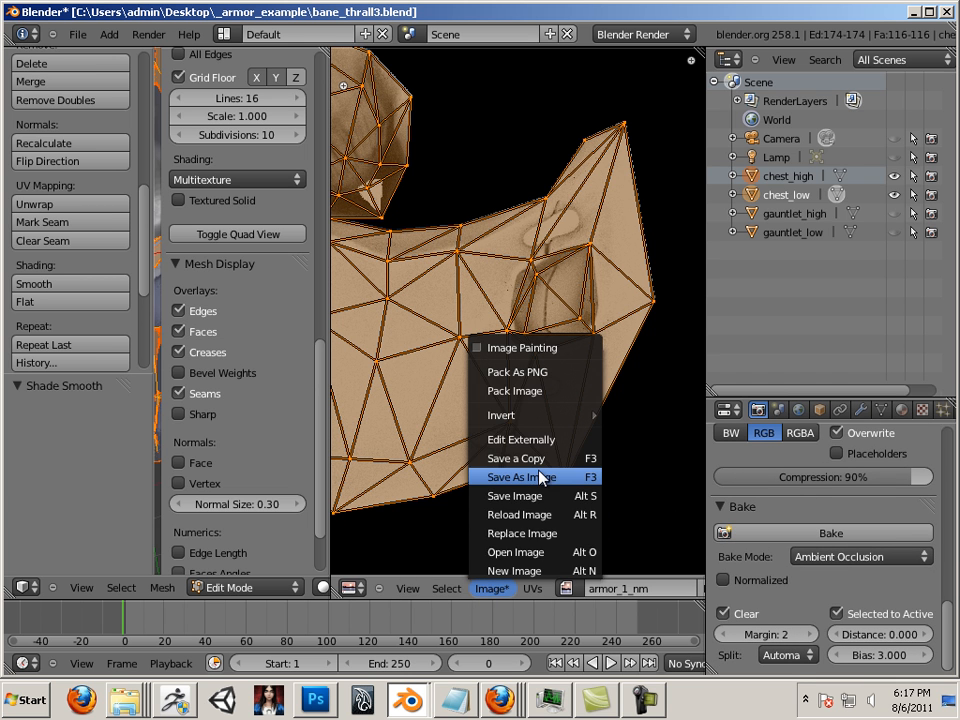
{"action": "left_click", "coordinate": [540, 477]}
{"action": "left_click", "coordinate": [290, 158]}
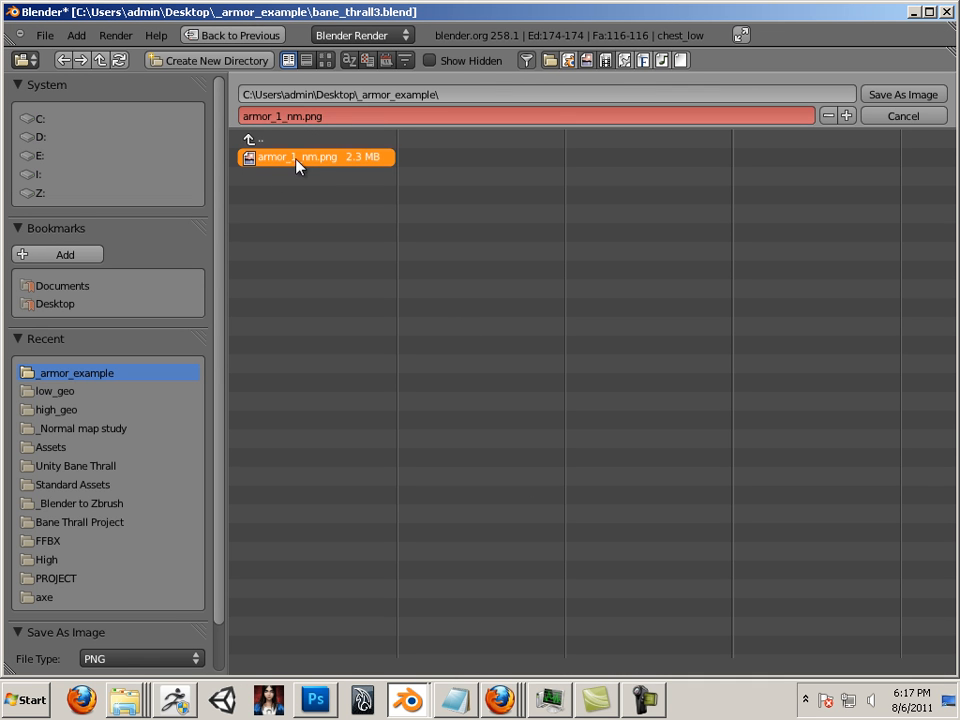
{"action": "left_click", "coordinate": [293, 116]}
{"action": "key", "text": "BackSpace"}
{"action": "type", "text": "c"}
{"action": "left_click", "coordinate": [909, 97]}
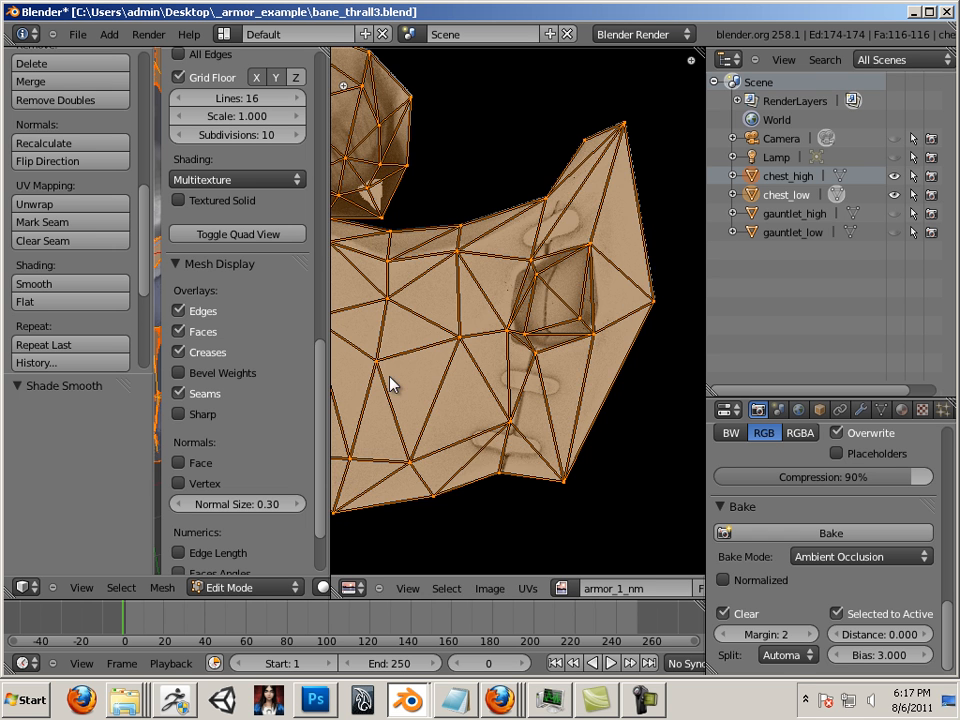
Enlarge the 3D view, hide chest_high and chest_low, and show gauntlet_high and gauntlet_low
{"action": "scroll", "coordinate": [390, 383], "scroll_direction": "down", "scroll_amount": 5}
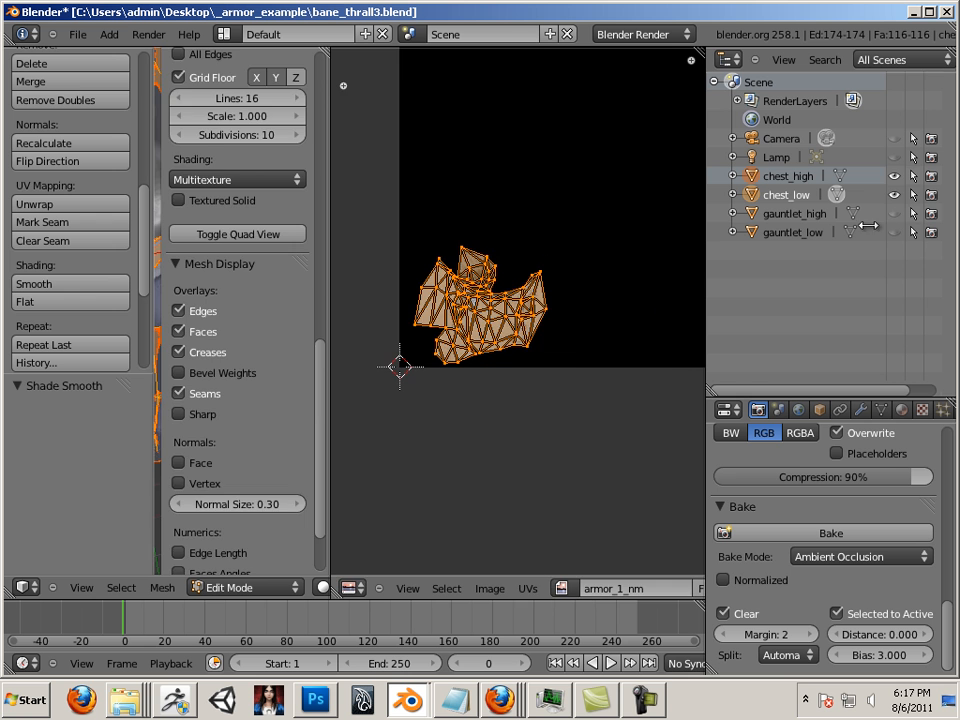
{"action": "left_click_drag", "start_coordinate": [868, 226], "coordinate": [870, 224]}
{"action": "left_click", "coordinate": [893, 178]}
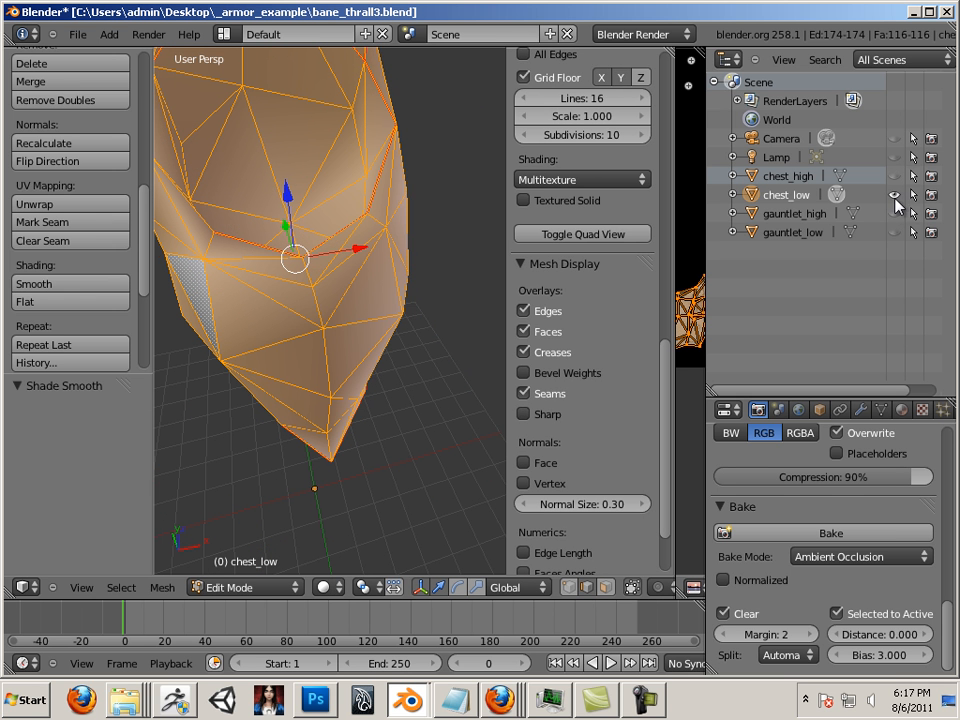
{"action": "left_click", "coordinate": [803, 214]}
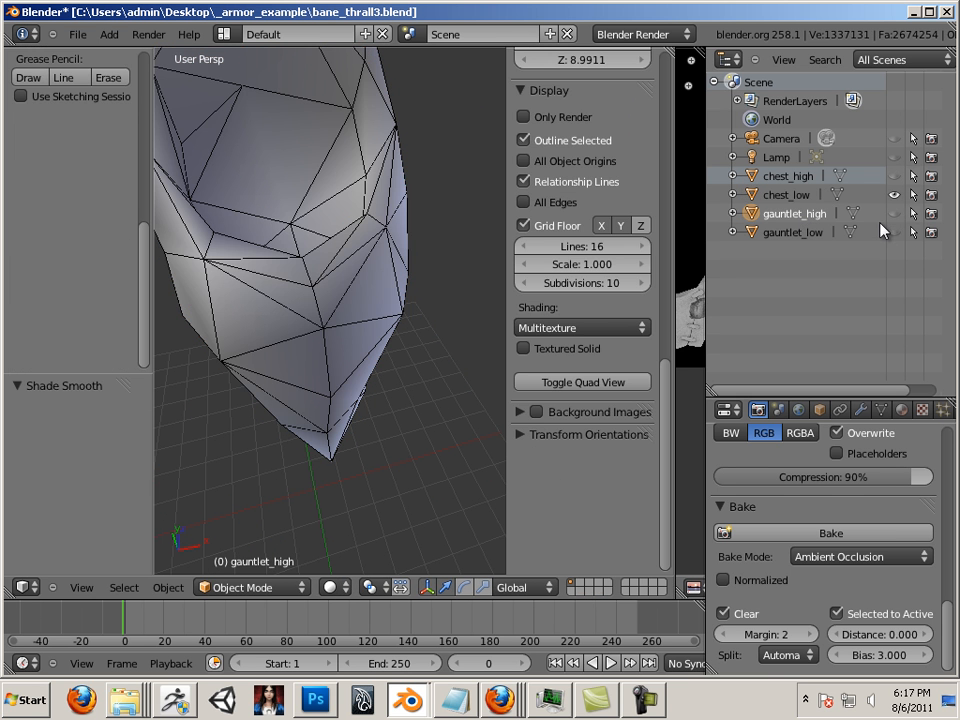
{"action": "left_click", "coordinate": [893, 198]}
{"action": "left_click", "coordinate": [795, 216]}
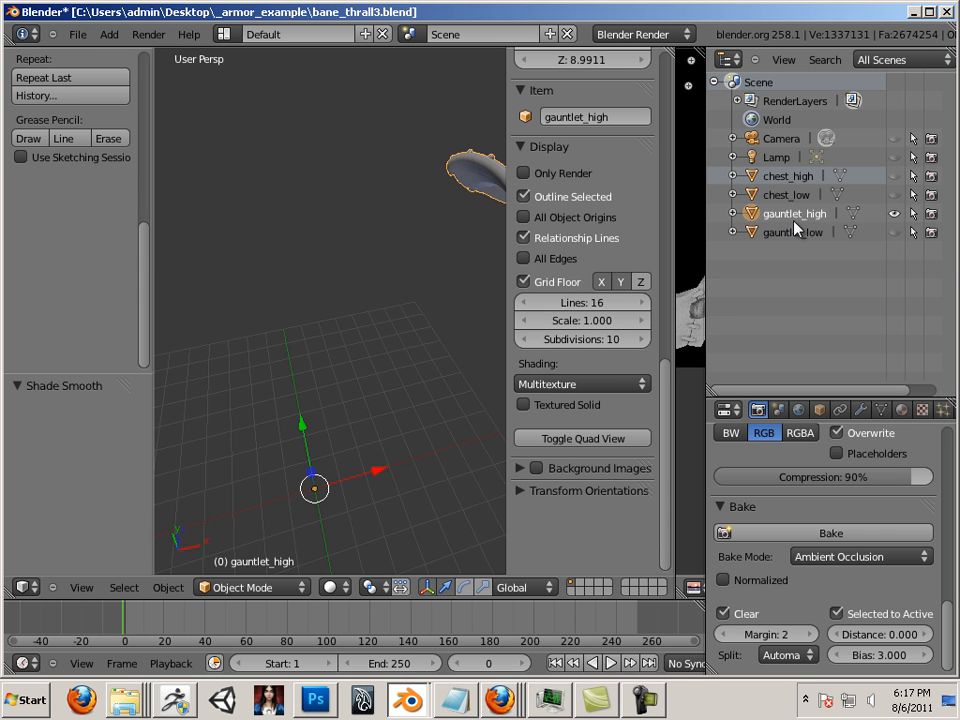
{"action": "left_click", "coordinate": [893, 232]}
{"action": "middle_click_drag", "start_coordinate": [360, 270], "coordinate": [205, 259]}
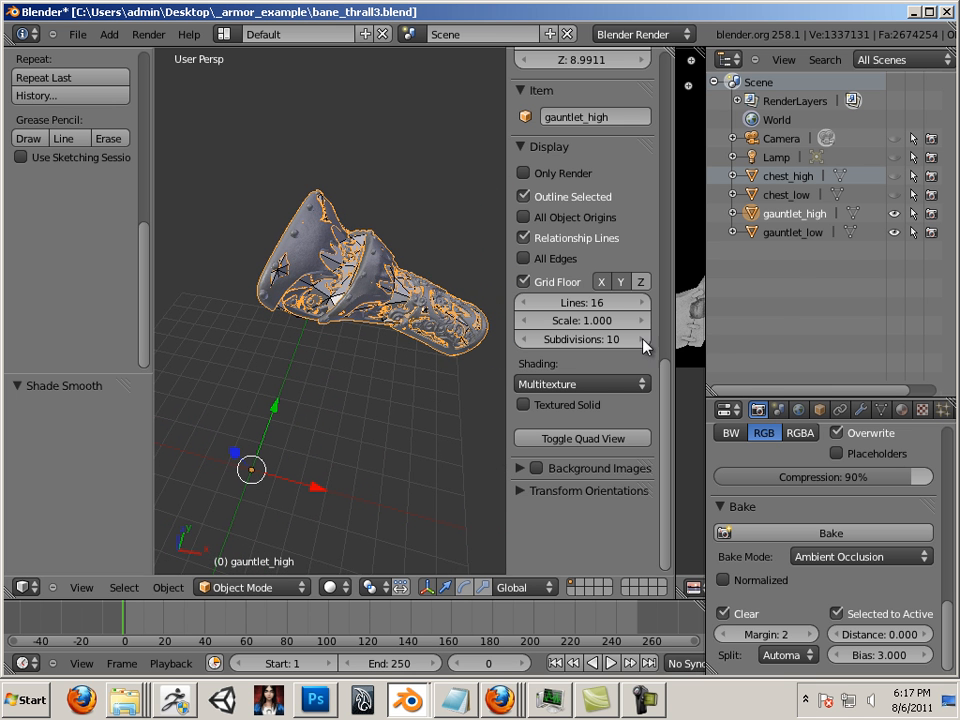
Select gauntlet_high with gauntlet_low as the active object, and enter Edit Mode with all of gauntlet_low's geometry selected
{"action": "left_click", "coordinate": [793, 232]}
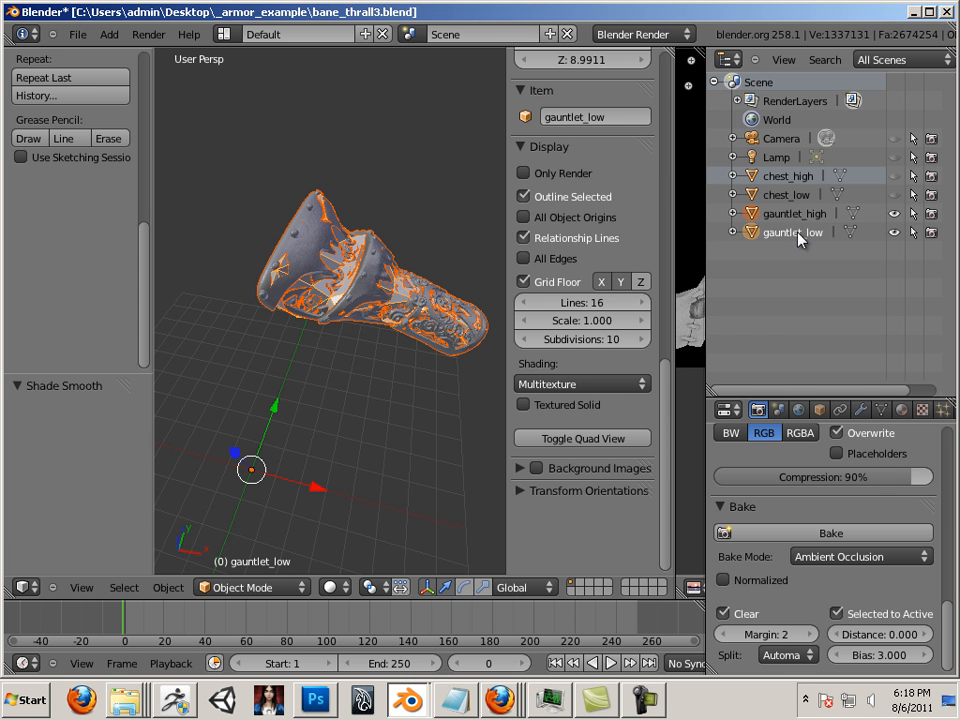
{"action": "left_click", "coordinate": [795, 214]}
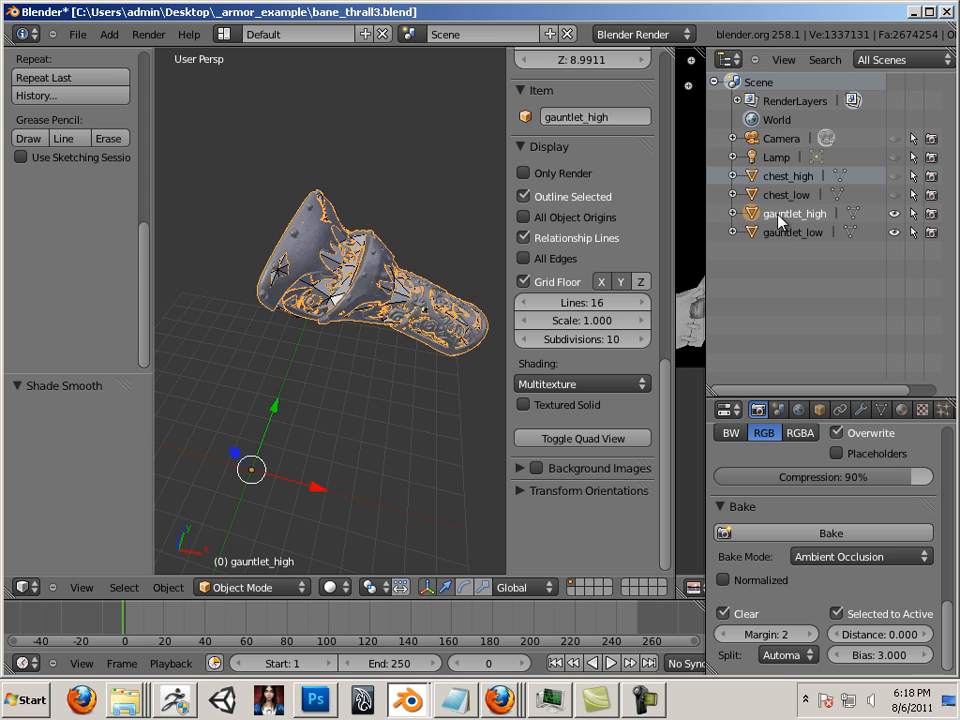
{"action": "left_click", "coordinate": [781, 234], "text": "ctrl"}
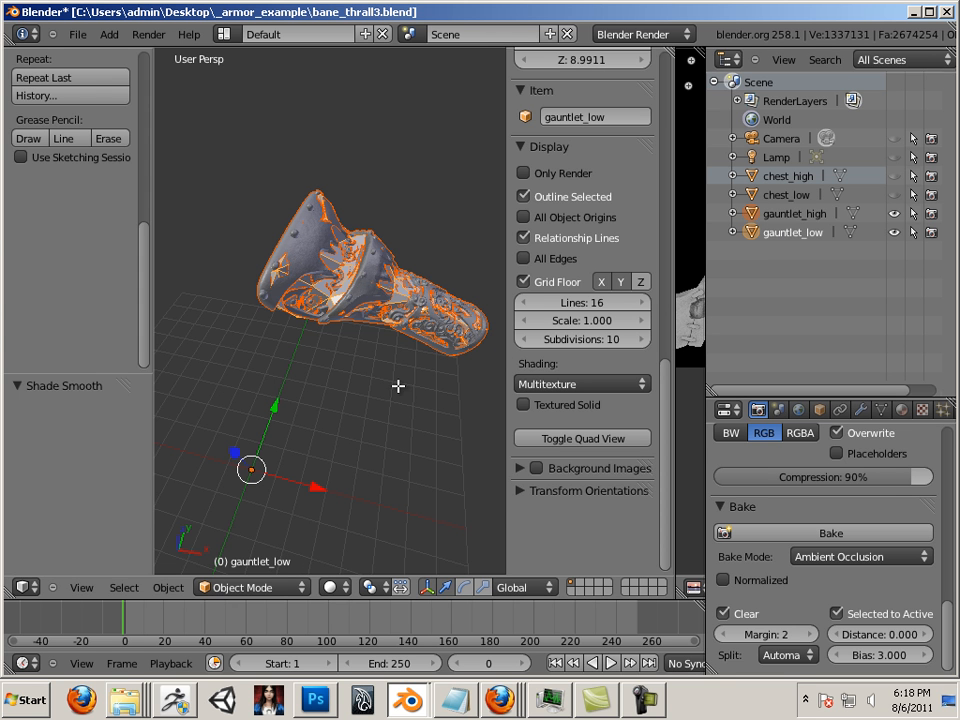
{"action": "key", "text": "Tab"}
{"action": "key", "text": "a"}
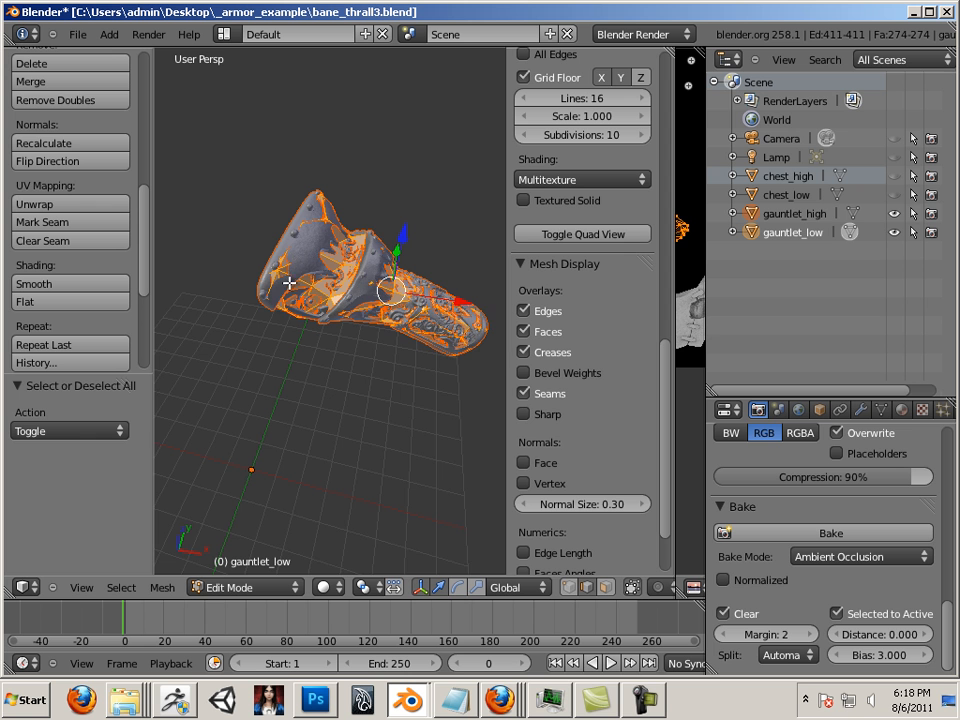
Set the bake bias to 5.0 for the gauntlet
{"action": "scroll", "coordinate": [287, 280], "scroll_direction": "up", "scroll_amount": 2}
{"action": "scroll", "coordinate": [274, 260], "scroll_direction": "up", "scroll_amount": 1}
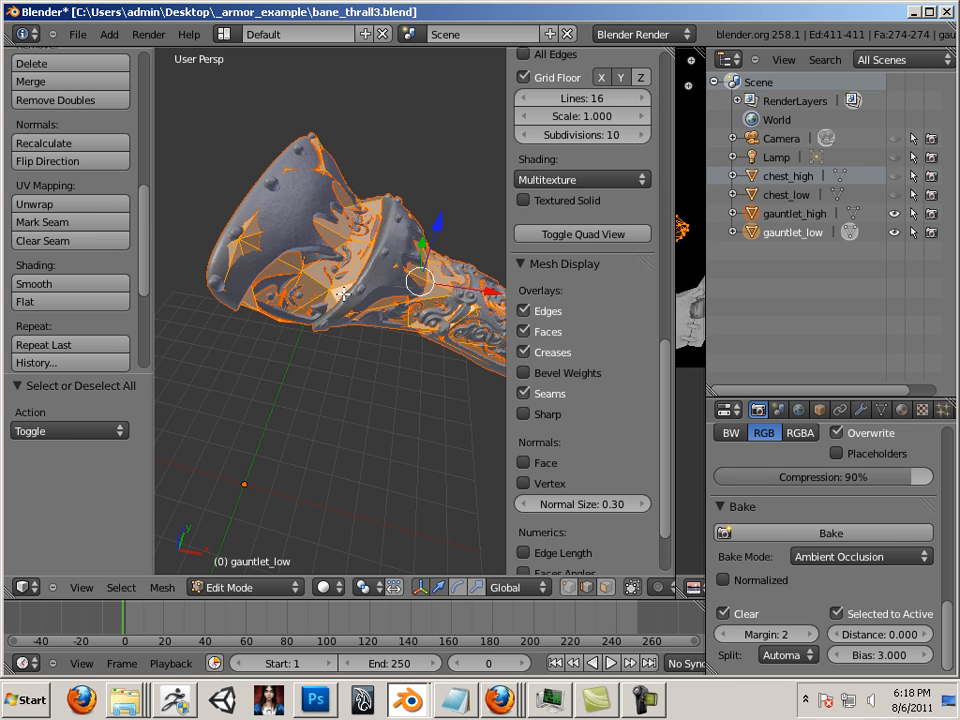
{"action": "left_click", "coordinate": [900, 657]}
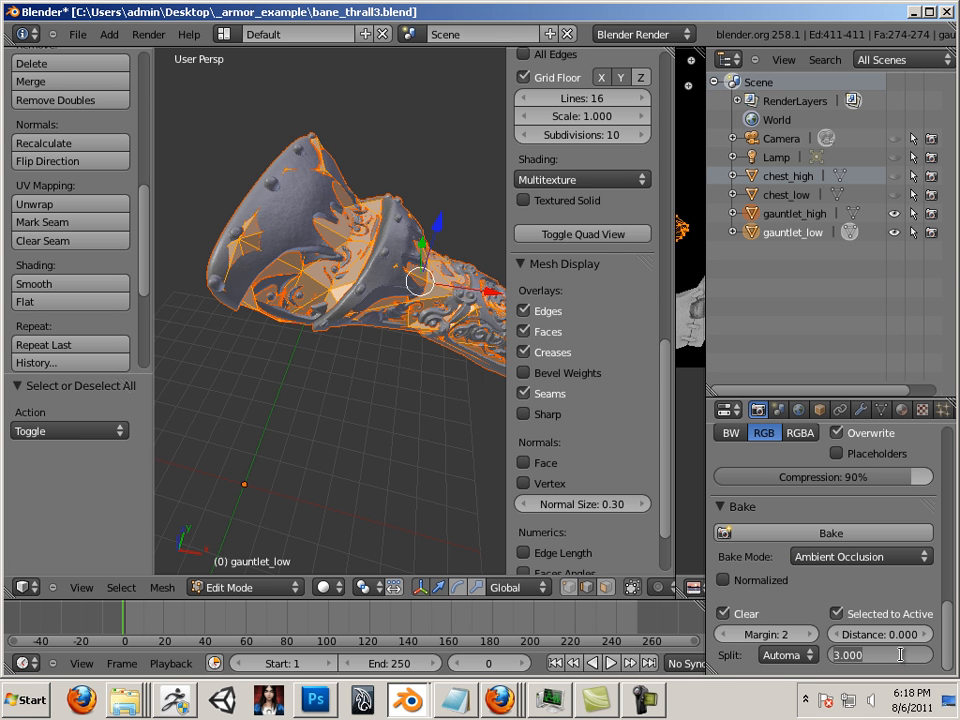
{"action": "type", "text": "5"}
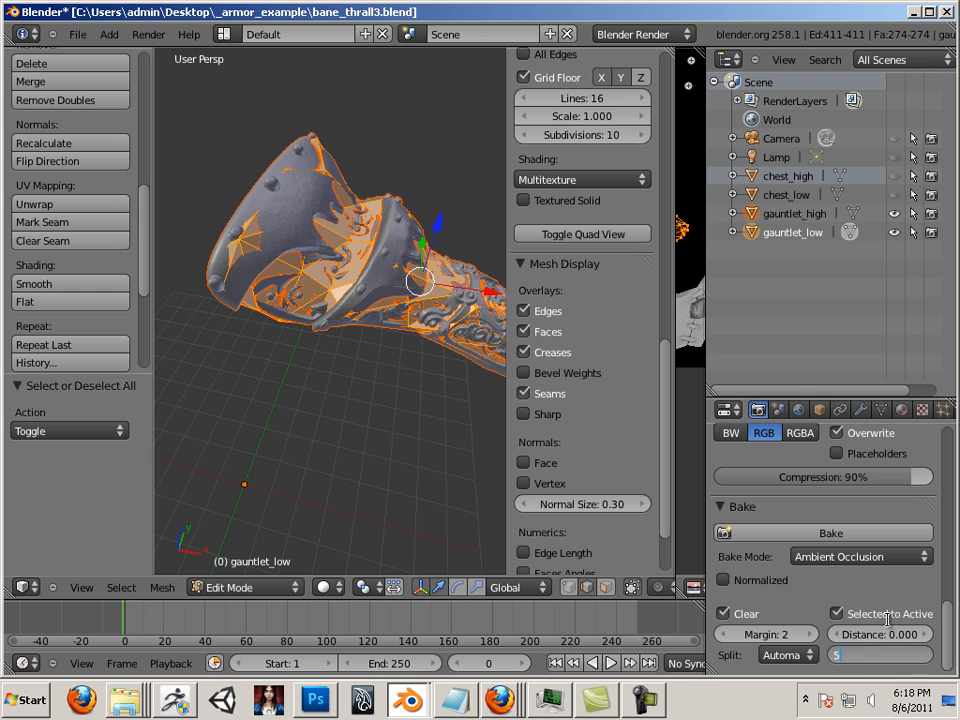
{"action": "key", "text": "Return"}
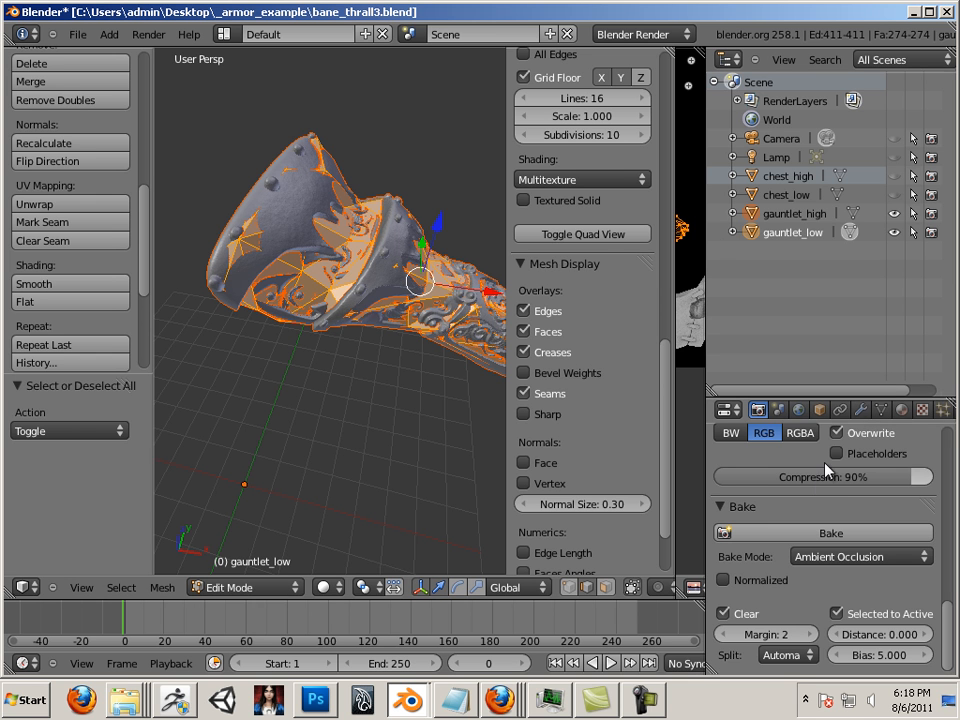
Bake the gauntlet's tangent-space normal map and inspect the baked UV islands up close in an enlarged image editor
{"action": "left_click", "coordinate": [860, 556]}
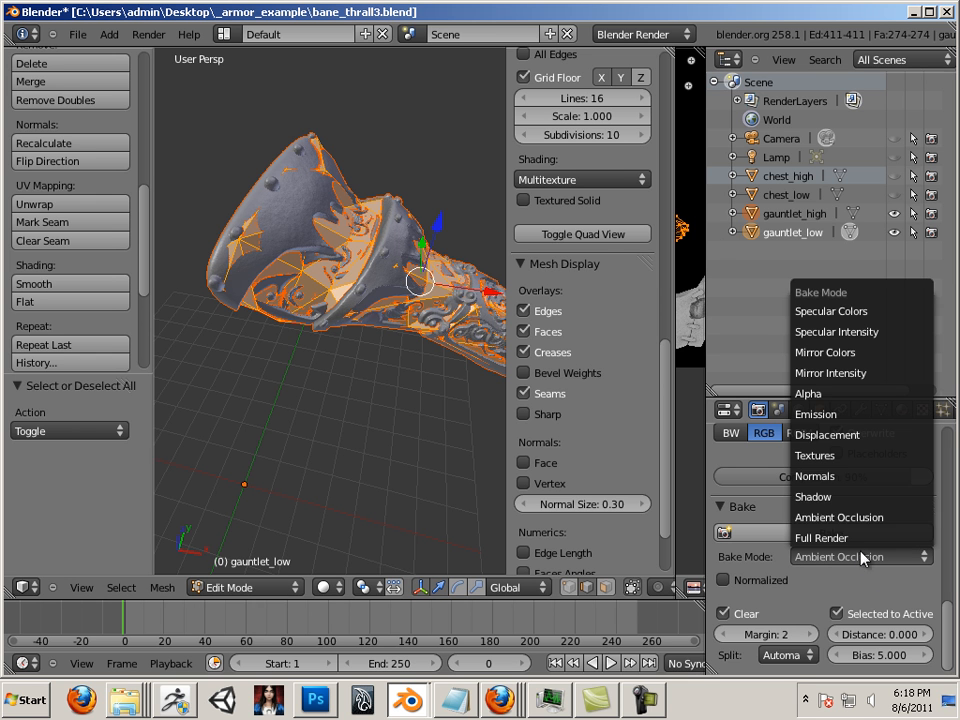
{"action": "left_click", "coordinate": [850, 477]}
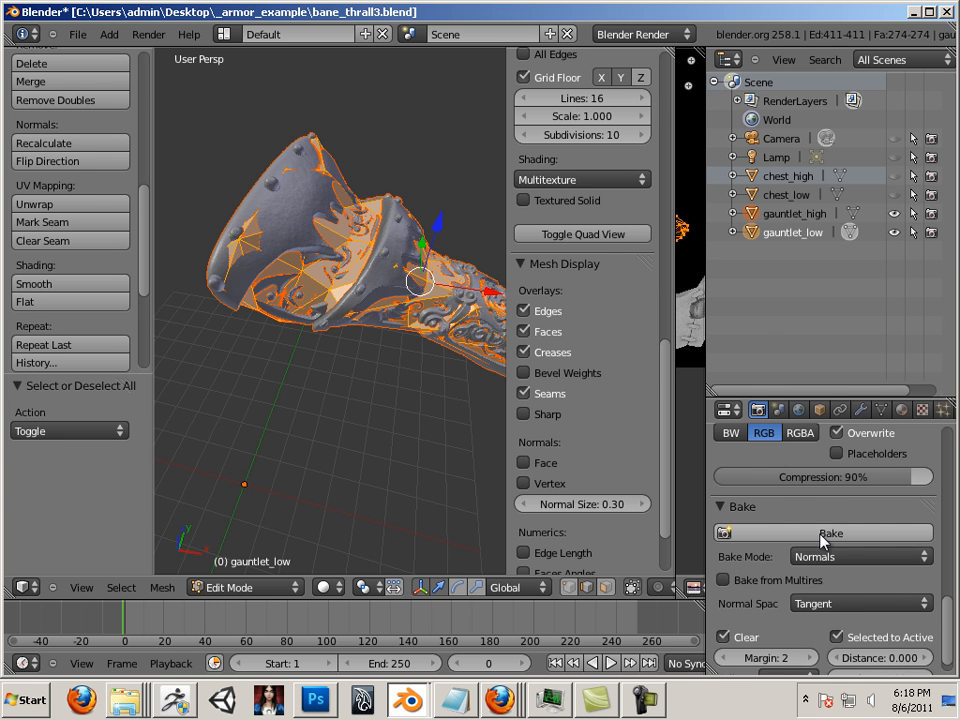
{"action": "left_click", "coordinate": [826, 533]}
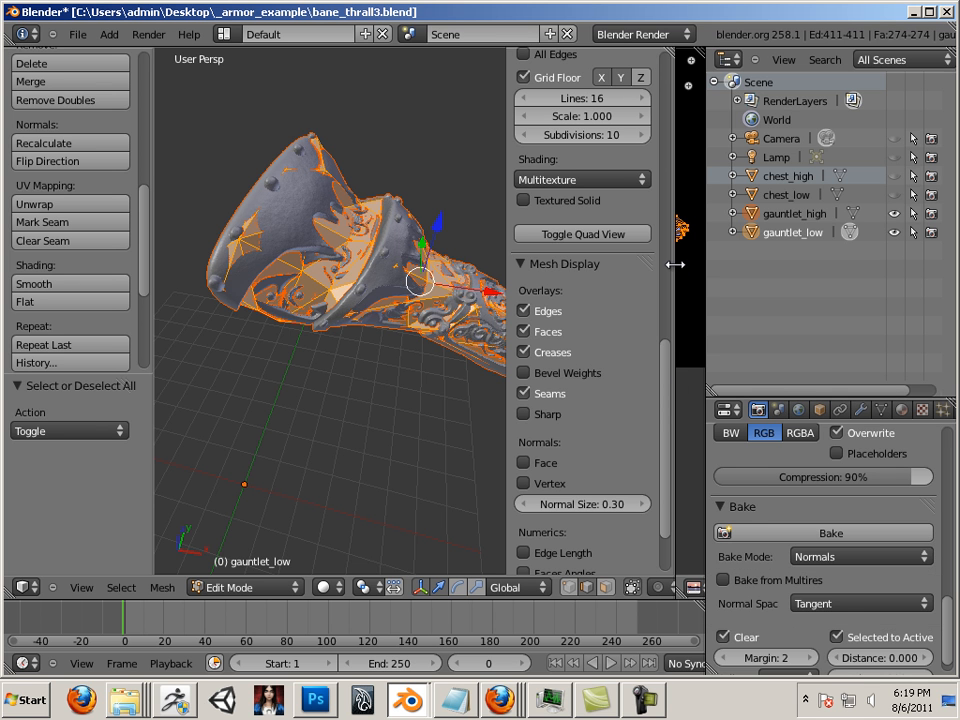
{"action": "left_click_drag", "start_coordinate": [677, 265], "coordinate": [467, 265]}
{"action": "scroll", "coordinate": [541, 206], "scroll_direction": "up", "scroll_amount": 4}
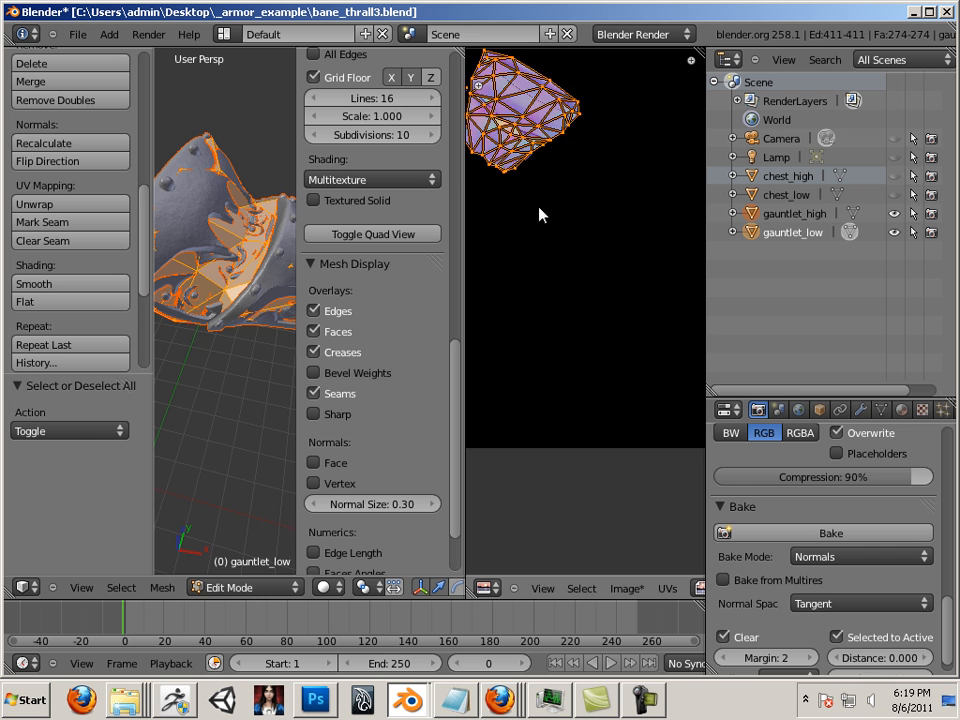
{"action": "middle_click_drag", "start_coordinate": [541, 206], "coordinate": [727, 464]}
{"action": "scroll", "coordinate": [654, 401], "scroll_direction": "up", "scroll_amount": 5}
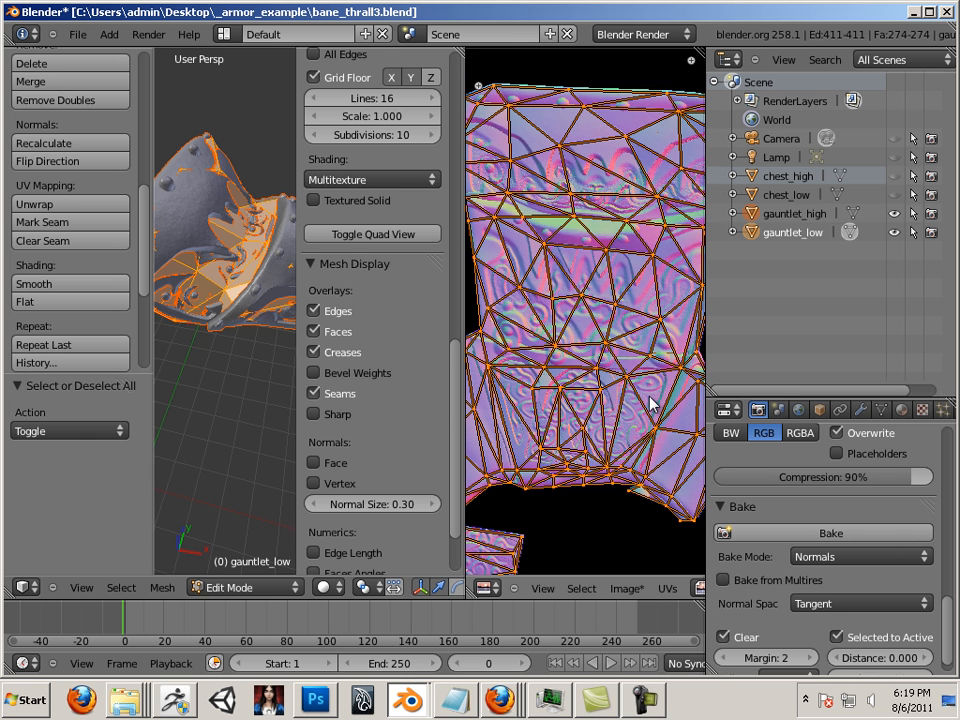
{"action": "scroll", "coordinate": [624, 292], "scroll_direction": "up", "scroll_amount": 2}
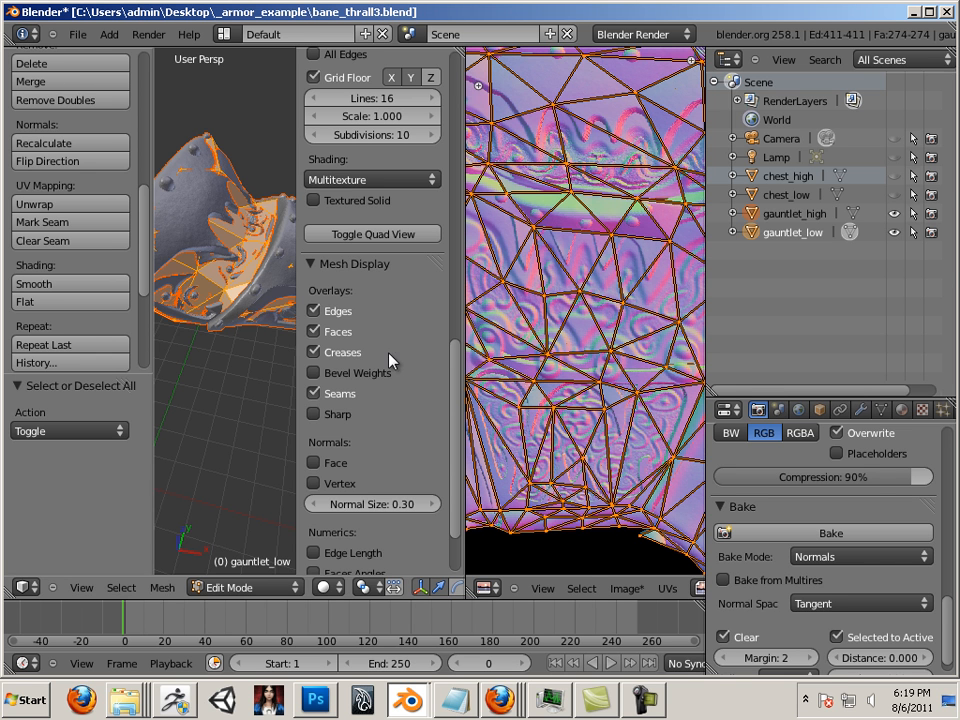
Apply smooth shading to all faces of gauntlet_low
{"action": "left_click", "coordinate": [50, 284]}
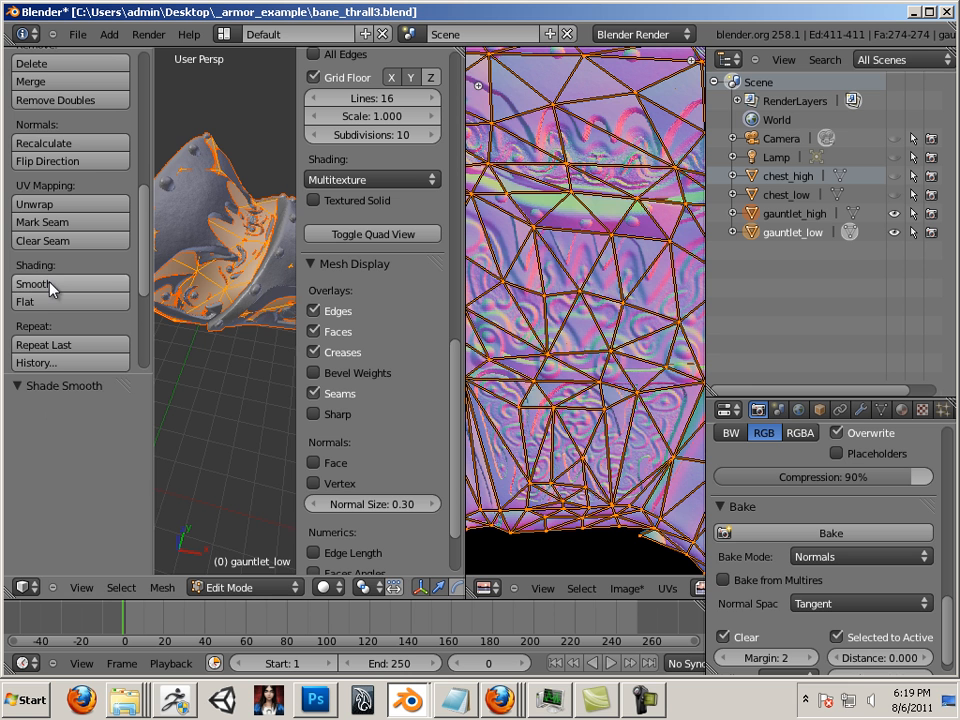
{"action": "scroll", "coordinate": [652, 478], "scroll_direction": "down", "scroll_amount": 1}
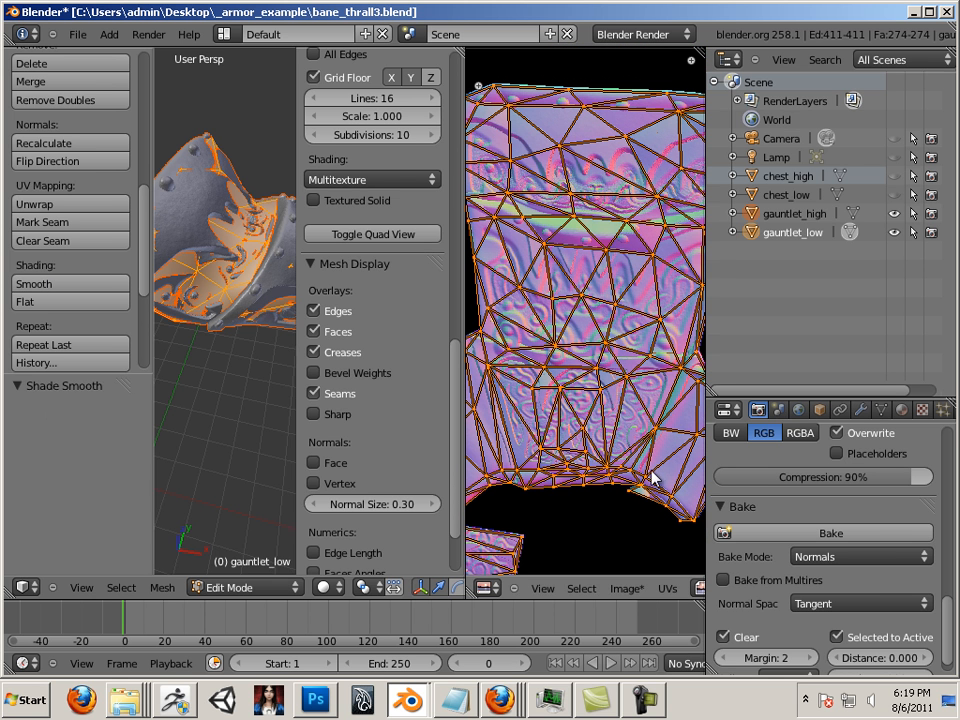
Rebake the gauntlet's tangent-space normal map, enlarge the image editor and reduce the UV selection to a single vertex
{"action": "left_click", "coordinate": [834, 535]}
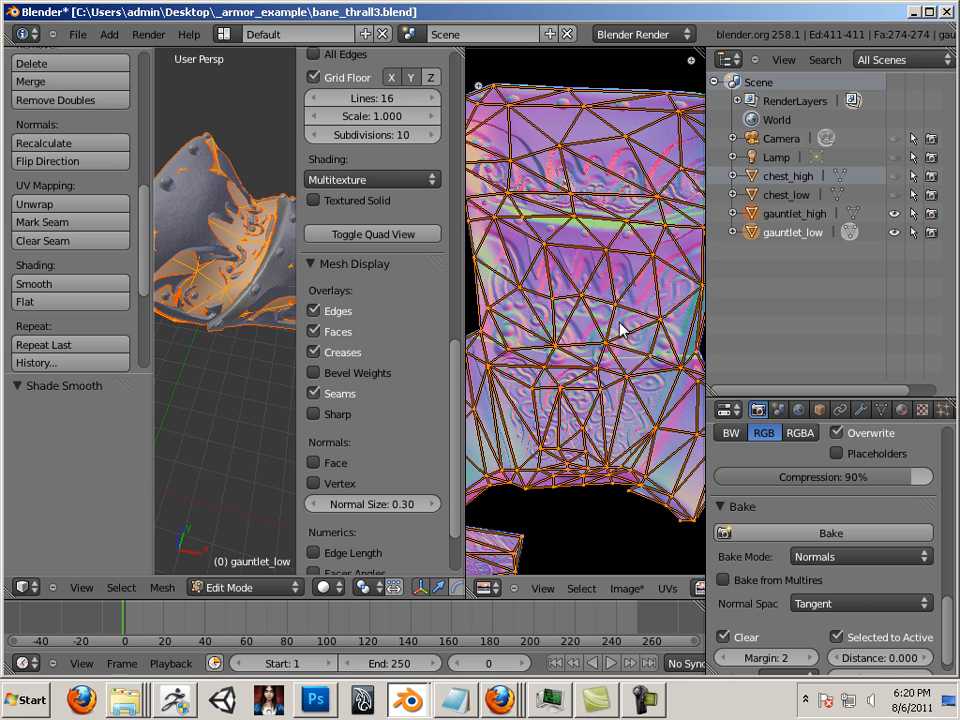
{"action": "left_click_drag", "start_coordinate": [706, 401], "coordinate": [901, 402]}
{"action": "scroll", "coordinate": [836, 445], "scroll_direction": "down", "scroll_amount": 2}
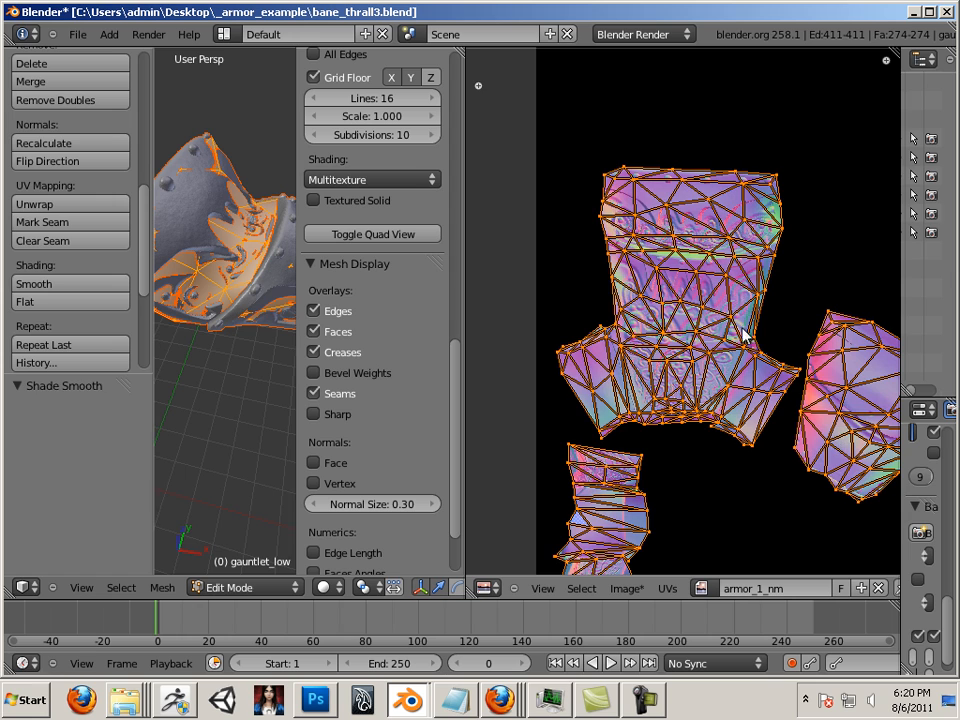
{"action": "right_click", "coordinate": [575, 310]}
{"action": "scroll", "coordinate": [575, 310], "scroll_direction": "up", "scroll_amount": 4}
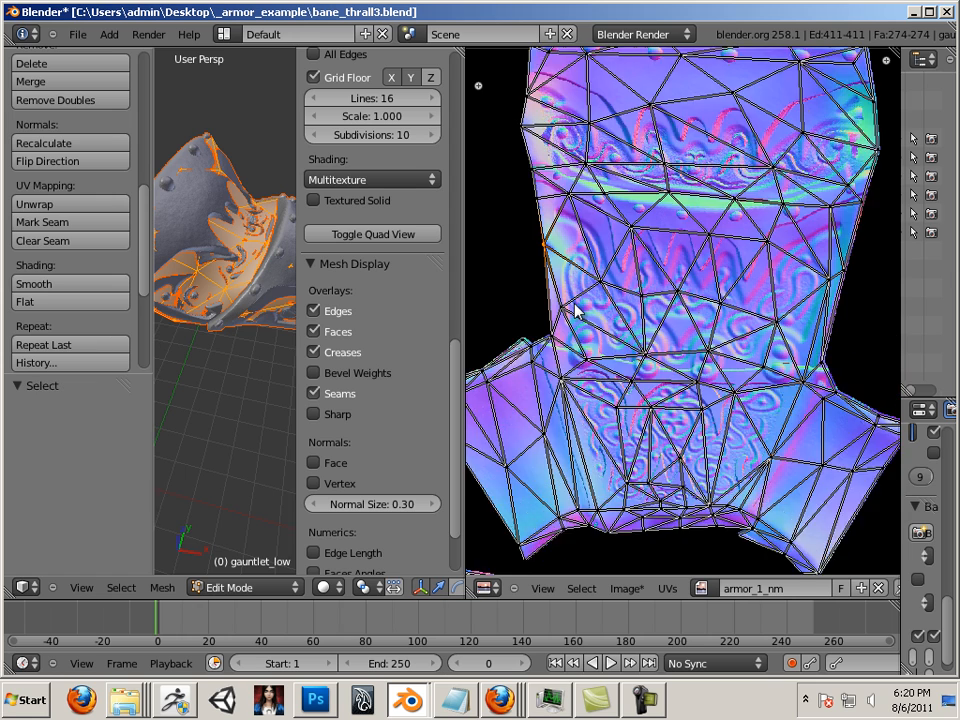
Examine the rebaked normal map across the gauntlet's UV islands, comparing the small strip island with the 3D model
{"action": "middle_click_drag", "start_coordinate": [670, 445], "coordinate": [692, 231]}
{"action": "middle_click_drag", "start_coordinate": [691, 381], "coordinate": [694, 272]}
{"action": "middle_click_drag", "start_coordinate": [668, 369], "coordinate": [588, 360]}
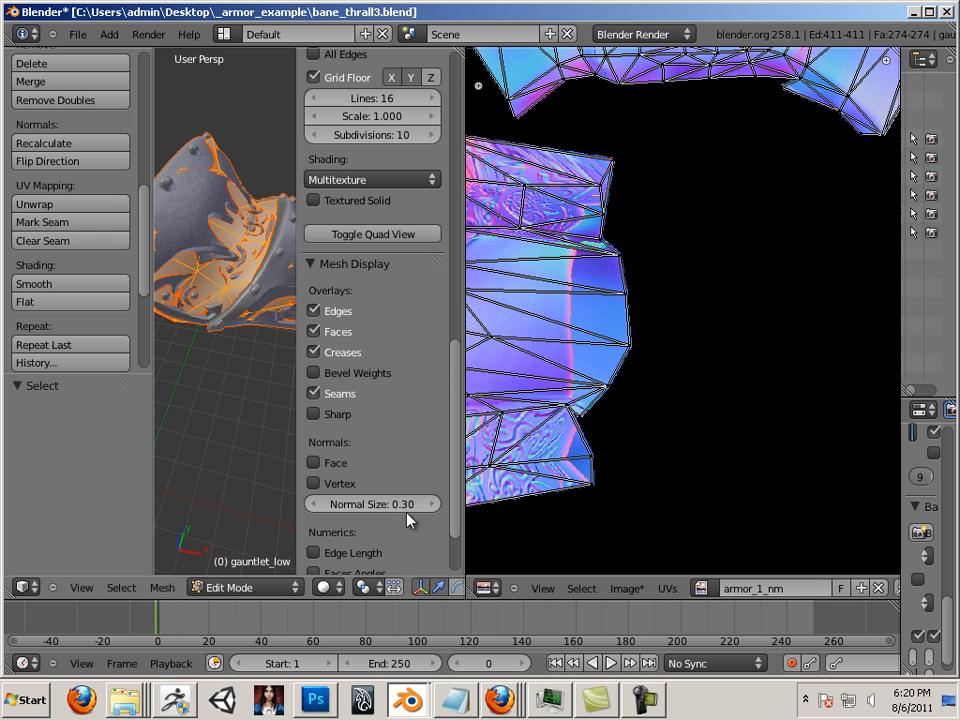
{"action": "middle_click_drag", "start_coordinate": [579, 375], "coordinate": [676, 395]}
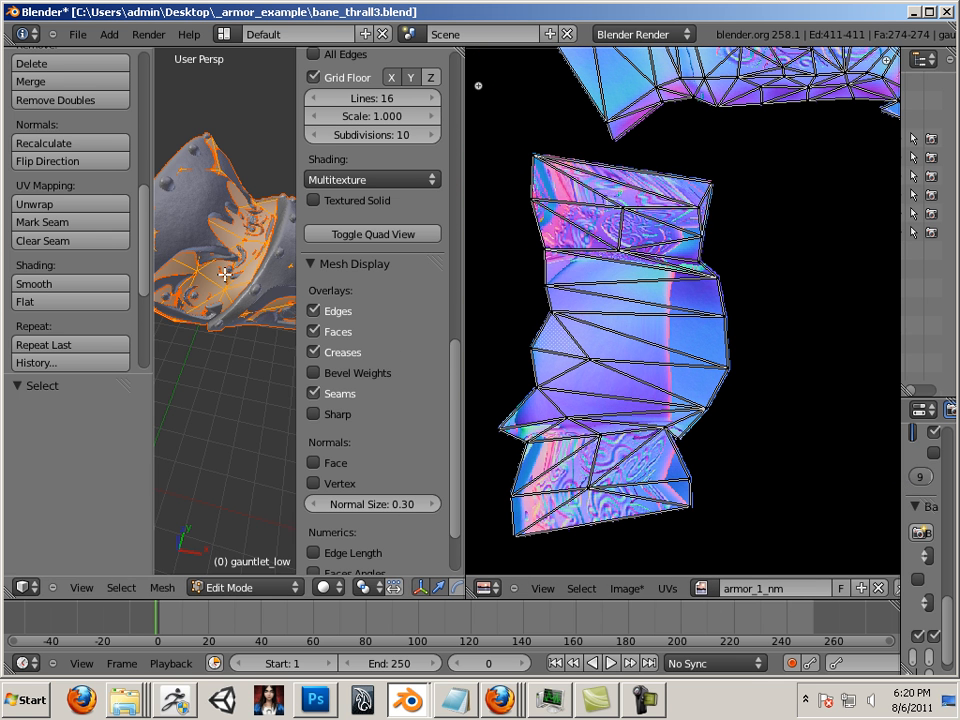
{"action": "middle_click_drag", "start_coordinate": [198, 414], "coordinate": [250, 366]}
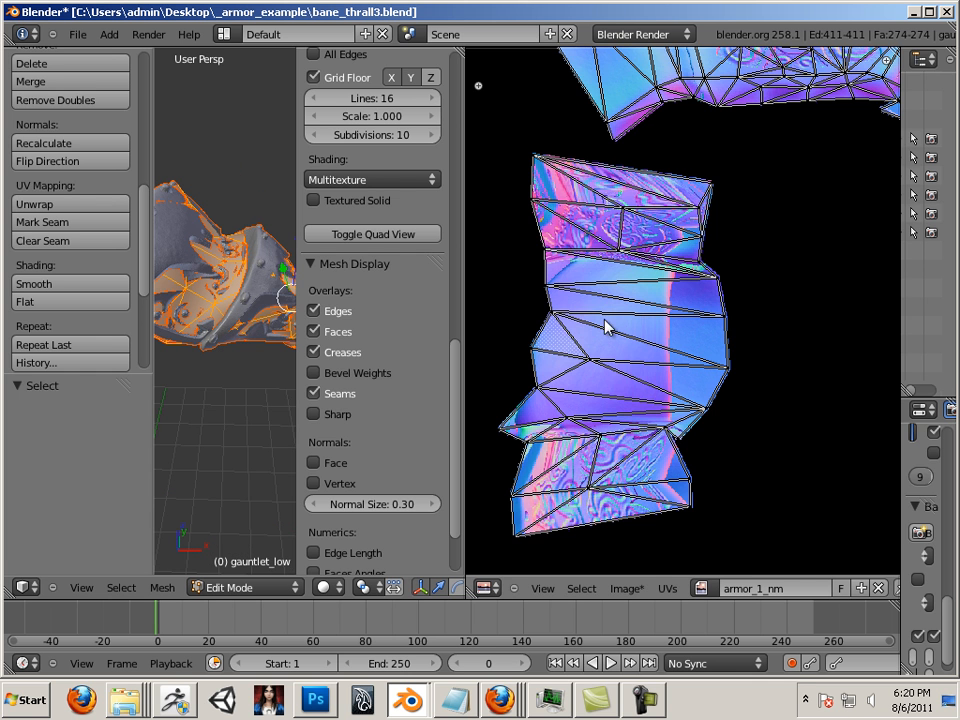
{"action": "scroll", "coordinate": [609, 332], "scroll_direction": "down", "scroll_amount": 2}
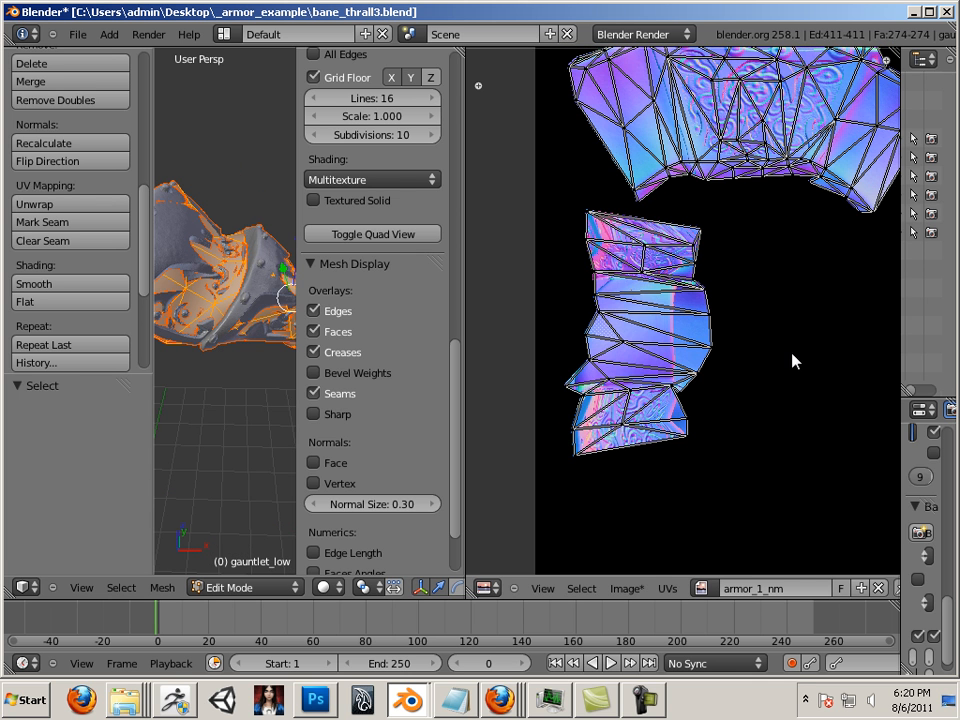
{"action": "middle_click_drag", "start_coordinate": [798, 301], "coordinate": [668, 542]}
{"action": "middle_click_drag", "start_coordinate": [711, 240], "coordinate": [758, 332]}
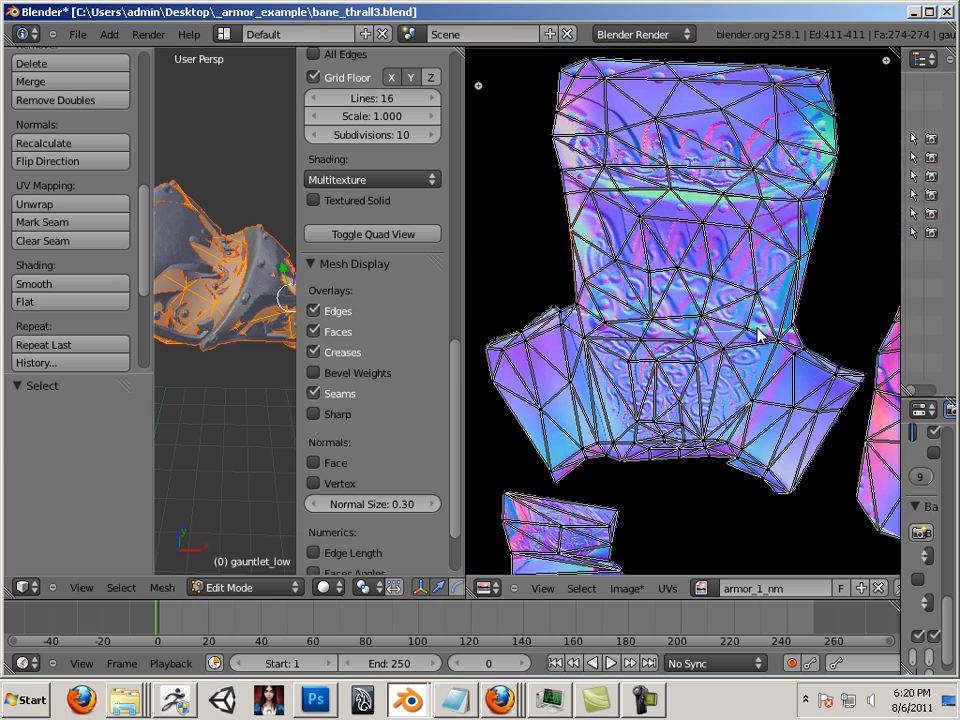
Save the gauntlet's baked normal map as armor_2_nm.png in the _armor_example folder
{"action": "left_click", "coordinate": [630, 590]}
{"action": "left_click", "coordinate": [660, 478]}
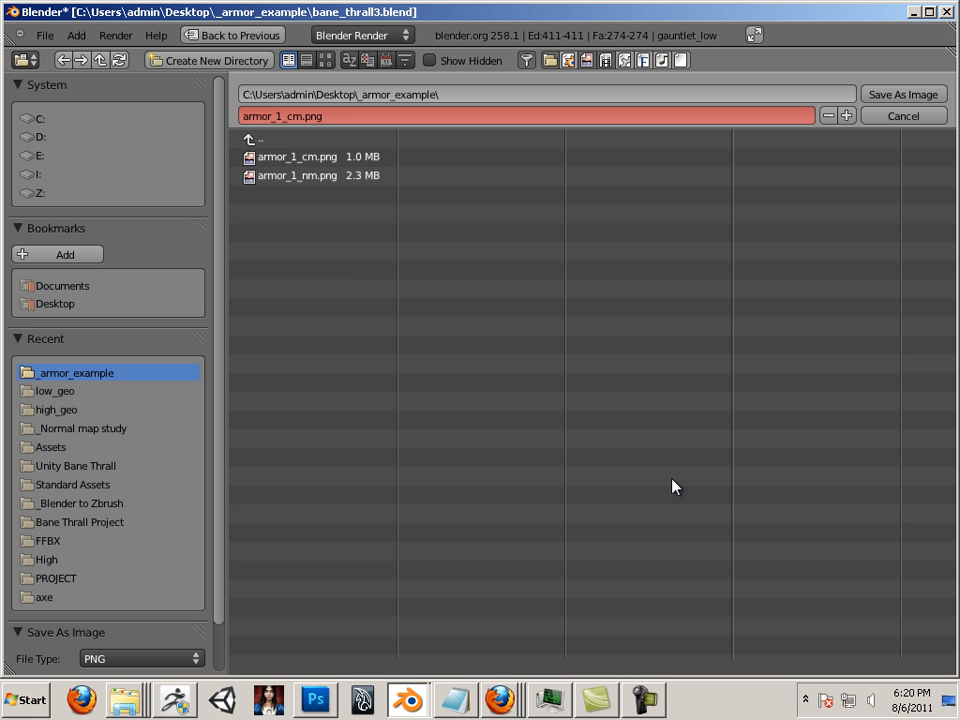
{"action": "left_click", "coordinate": [281, 180]}
{"action": "left_click", "coordinate": [280, 117]}
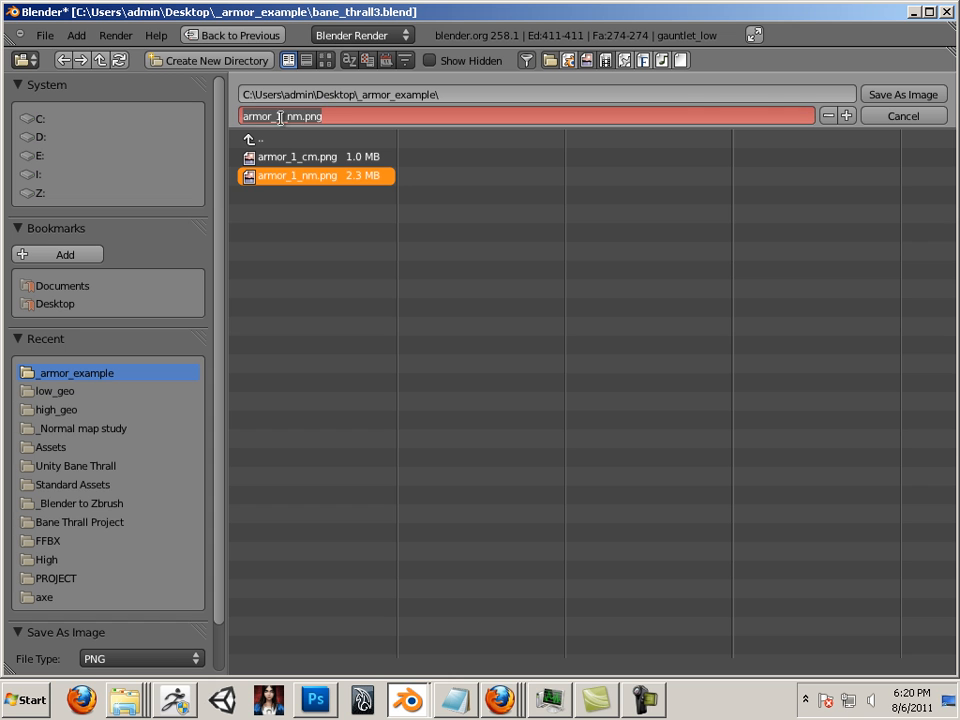
{"action": "left_click", "coordinate": [283, 118]}
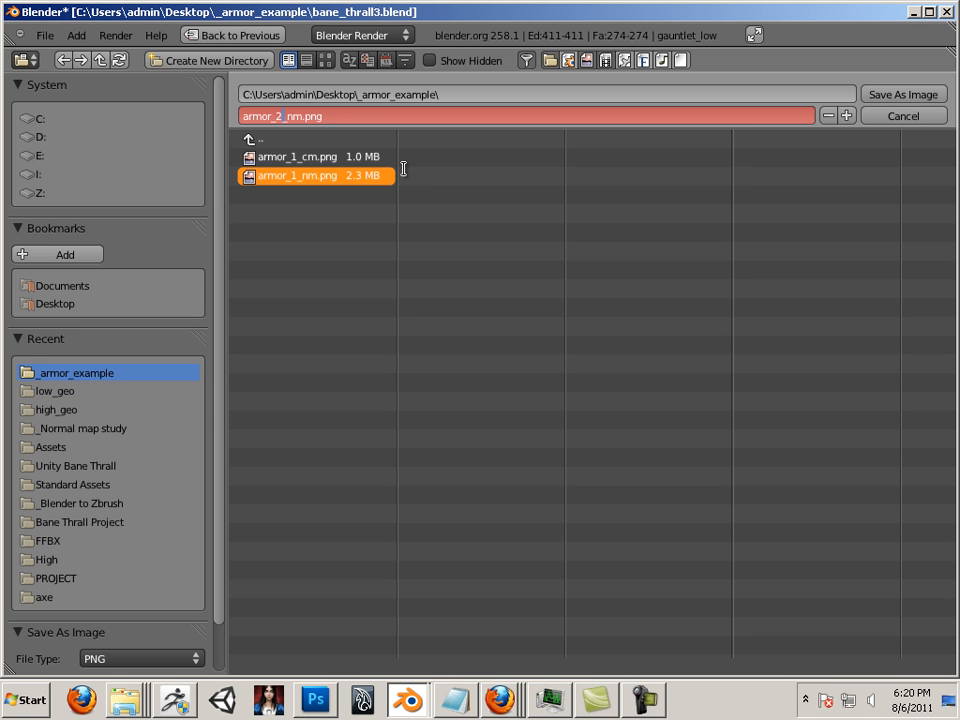
{"action": "key", "text": "Return"}
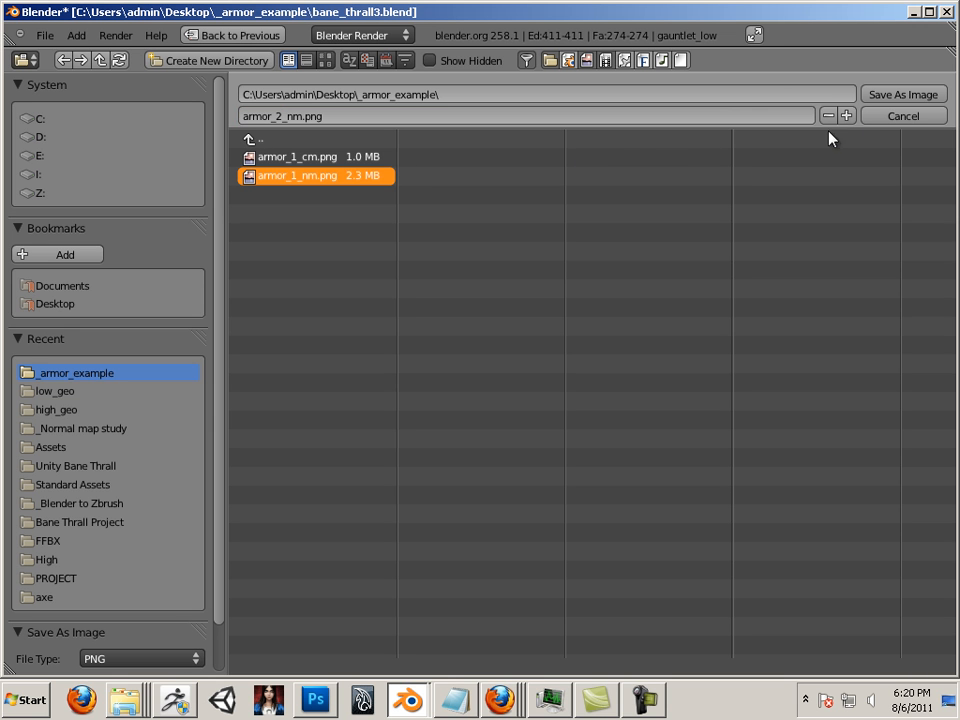
{"action": "left_click", "coordinate": [902, 95]}
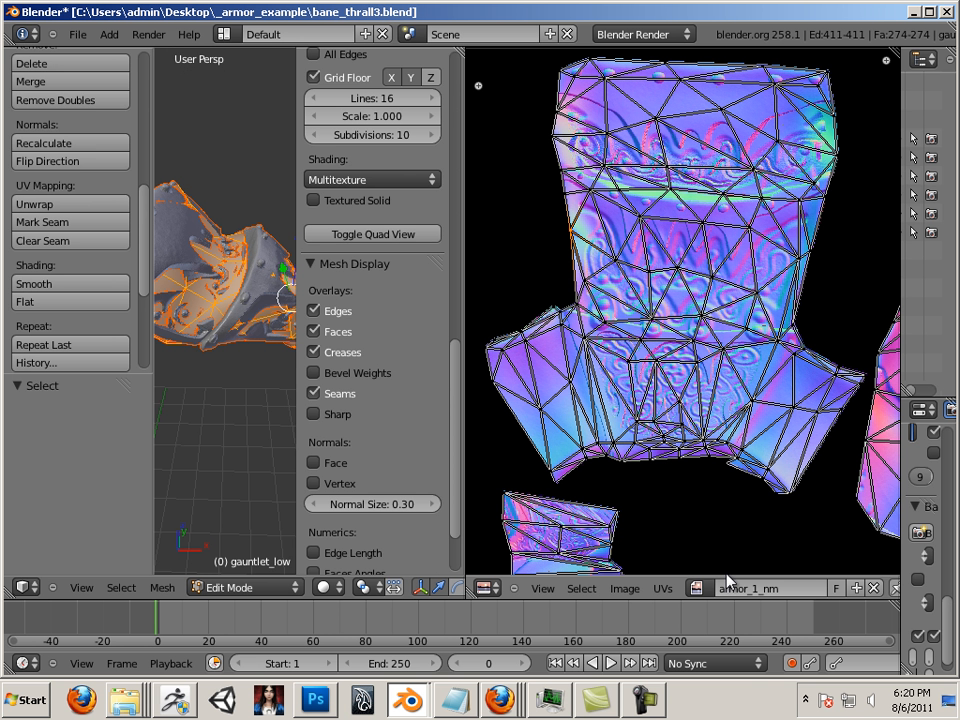
Switch the bake mode to Ambient Occlusion and bake the gauntlet's occlusion map
{"action": "left_click_drag", "start_coordinate": [901, 532], "coordinate": [591, 523]}
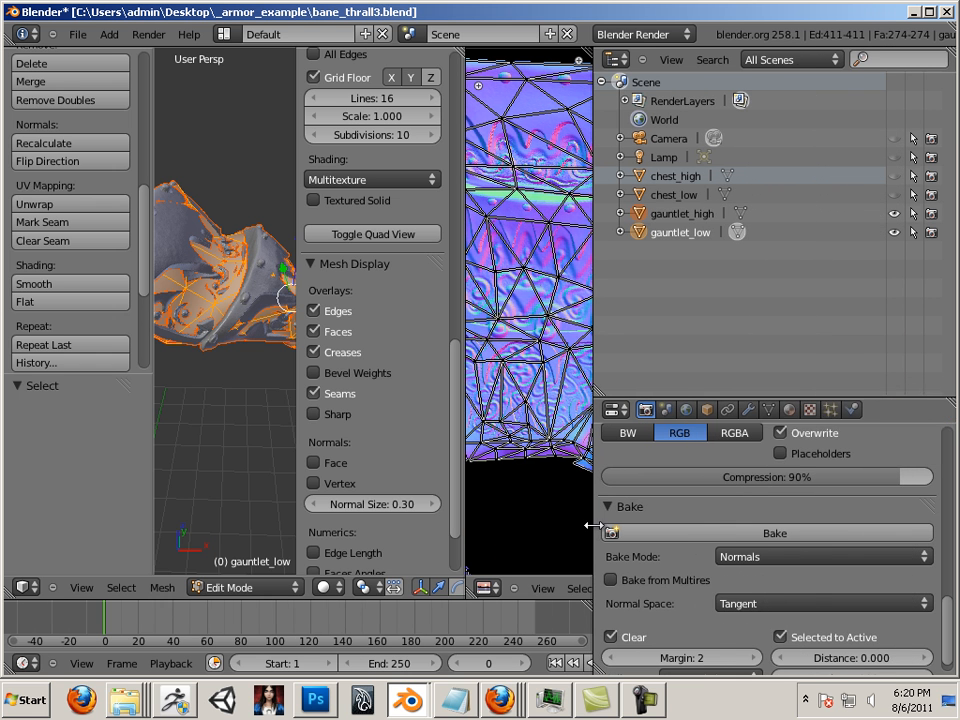
{"action": "left_click", "coordinate": [772, 556]}
{"action": "left_click", "coordinate": [772, 517]}
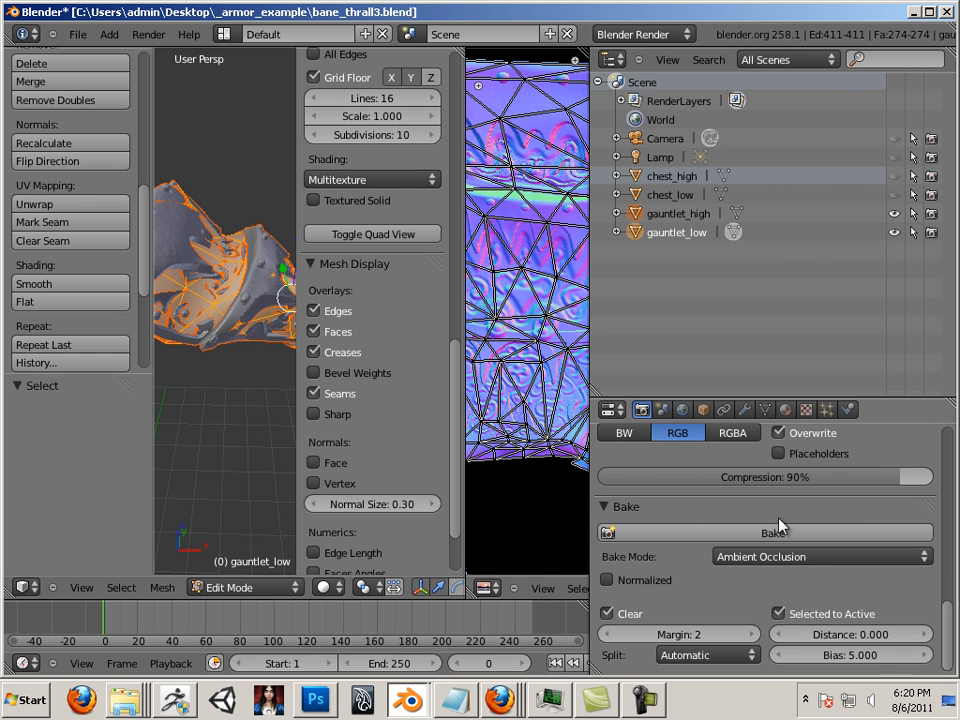
{"action": "left_click", "coordinate": [785, 537]}
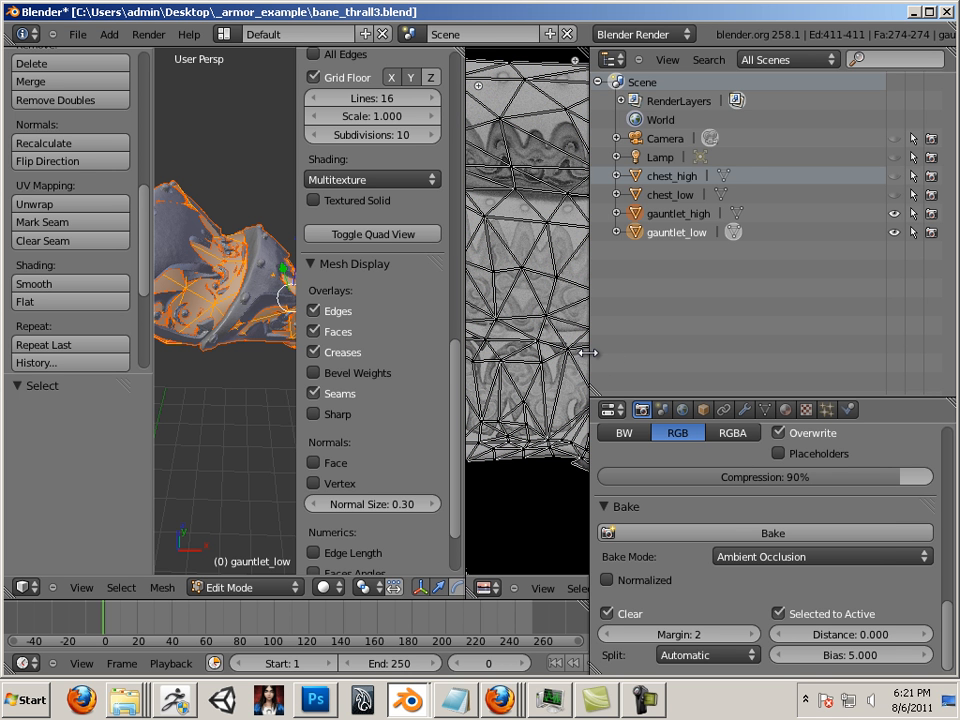
{"action": "mouse_move", "coordinate": [591, 360]}
{"action": "left_mouse_down"}
{"action": "mouse_move", "coordinate": [611, 352]}
{"action": "mouse_move", "coordinate": [827, 366]}
{"action": "mouse_move", "coordinate": [574, 360]}
{"action": "left_mouse_up"}
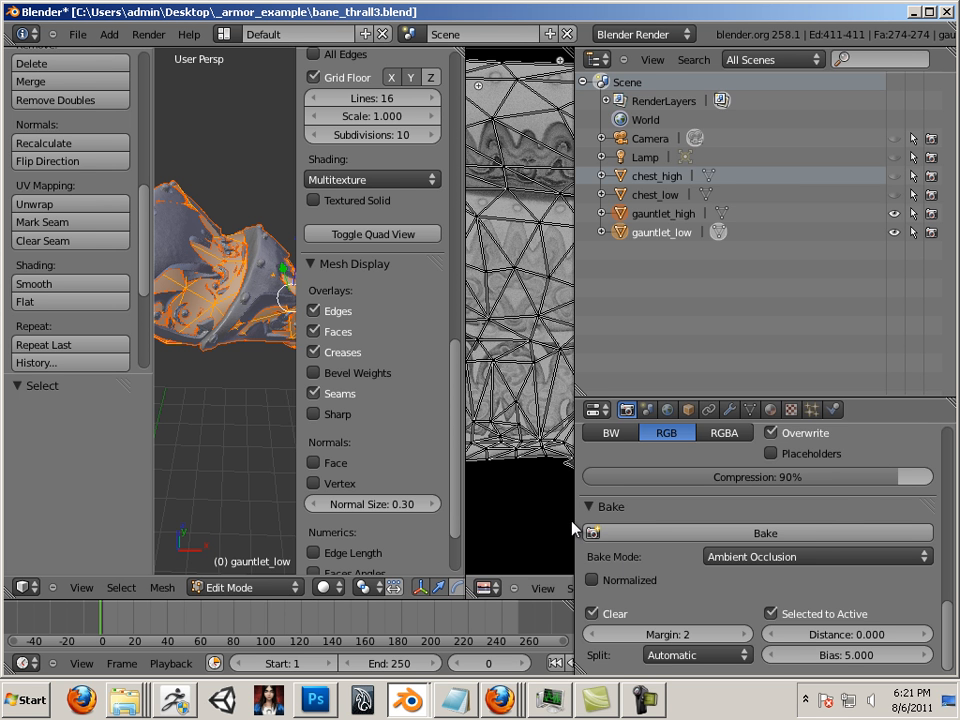
Save the gauntlet's baked ambient occlusion map as armor_2_cm.png in the _armor_example folder
{"action": "left_click_drag", "start_coordinate": [570, 524], "coordinate": [806, 557]}
{"action": "left_click", "coordinate": [629, 588]}
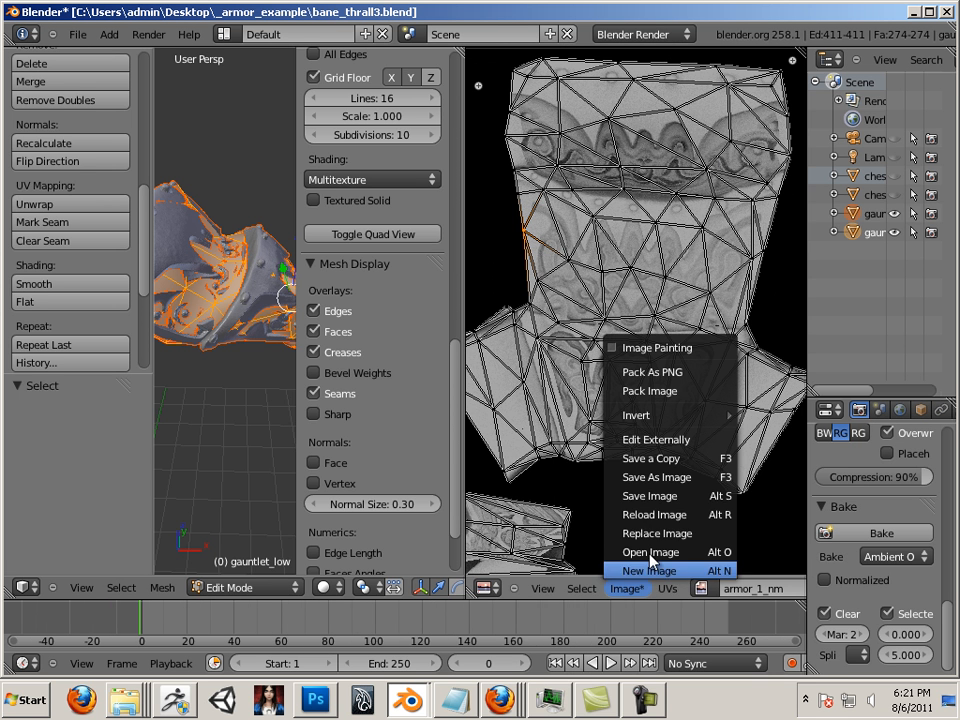
{"action": "left_click", "coordinate": [656, 477]}
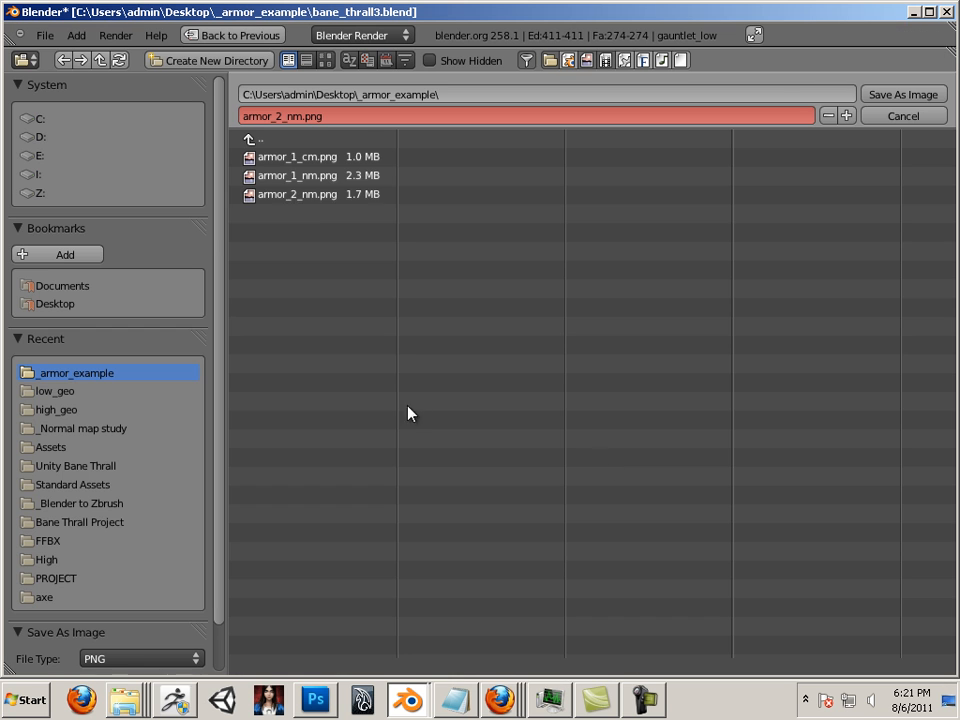
{"action": "left_click", "coordinate": [291, 197]}
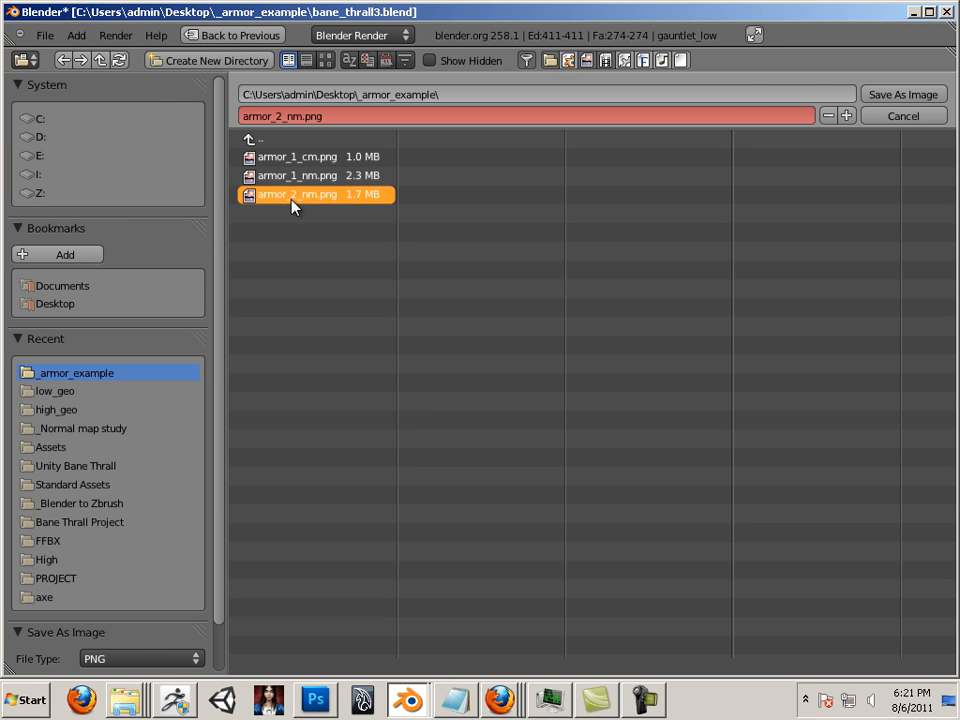
{"action": "left_click", "coordinate": [289, 117]}
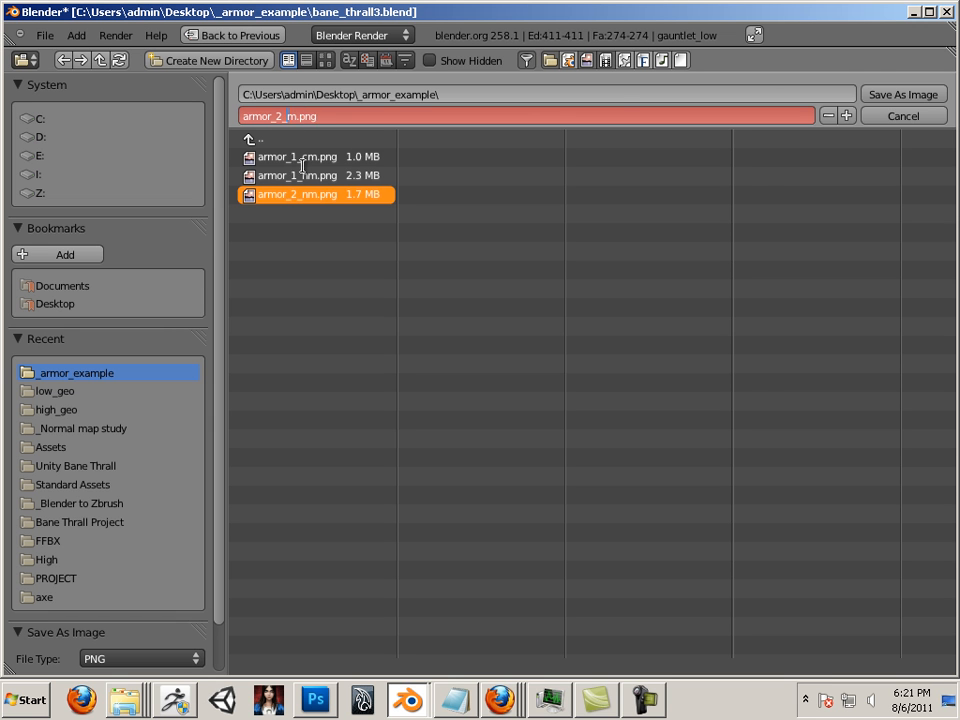
{"action": "type", "text": "c"}
{"action": "left_click", "coordinate": [889, 93]}
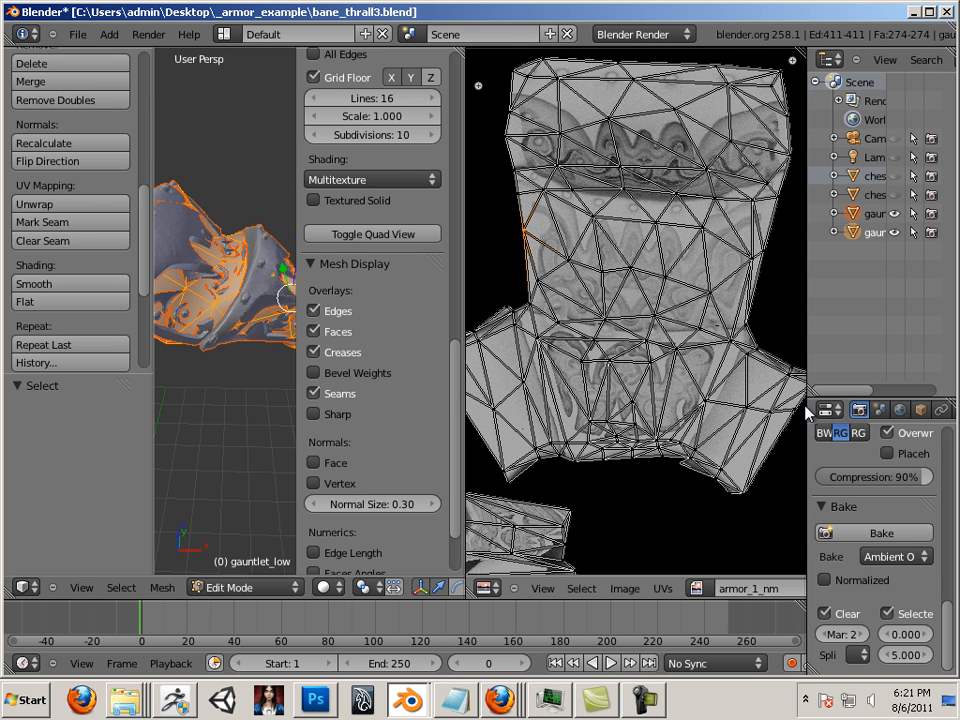
{"action": "left_click_drag", "start_coordinate": [811, 410], "coordinate": [575, 410]}
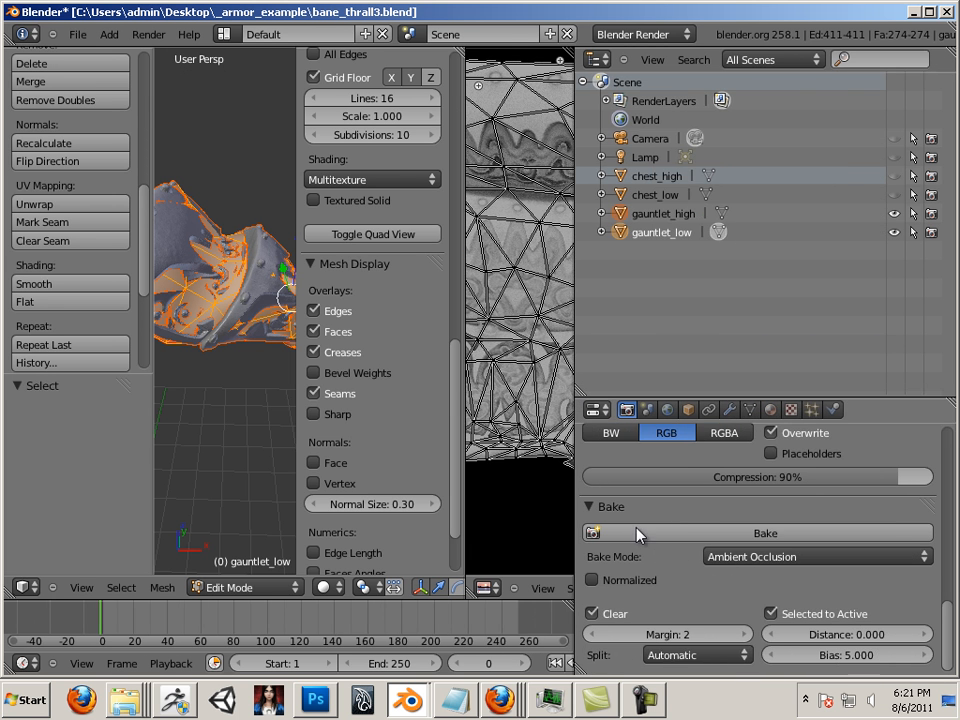
{"action": "left_click", "coordinate": [730, 565]}
{"action": "left_click_drag", "start_coordinate": [578, 425], "coordinate": [880, 432]}
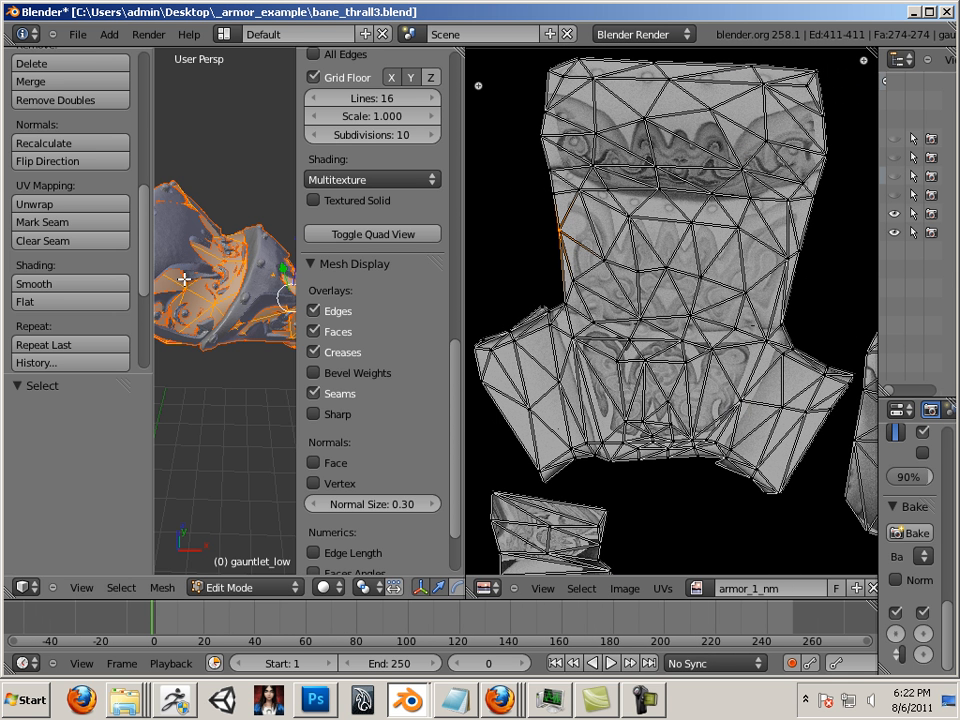
Save the Blender scene under its existing file name, bane_thrall3.blend
{"action": "left_click", "coordinate": [78, 35]}
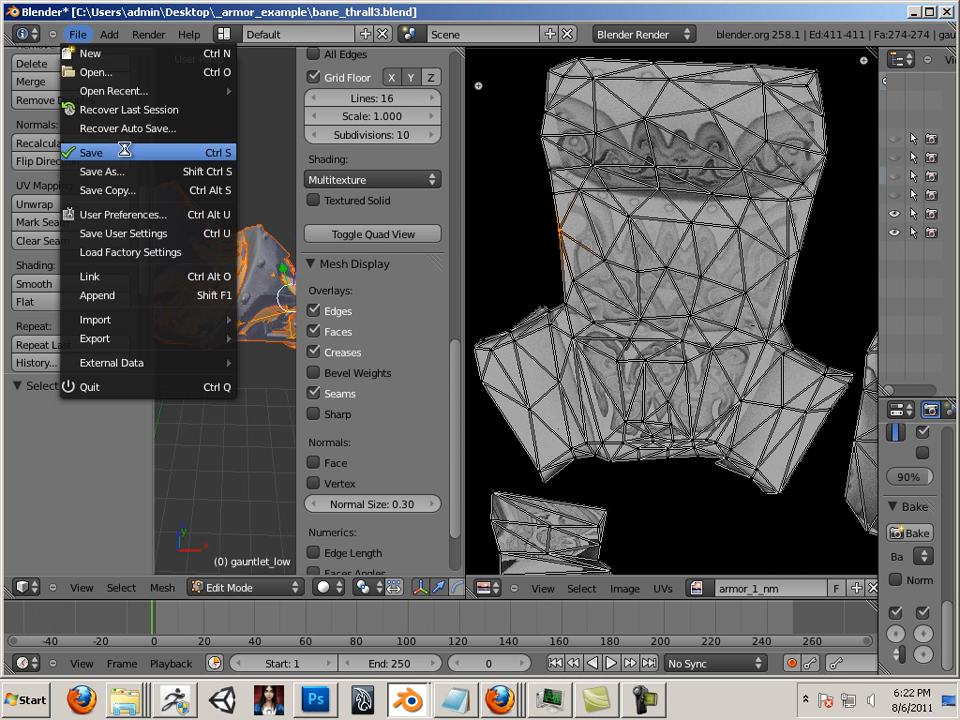
{"action": "left_click", "coordinate": [94, 153]}
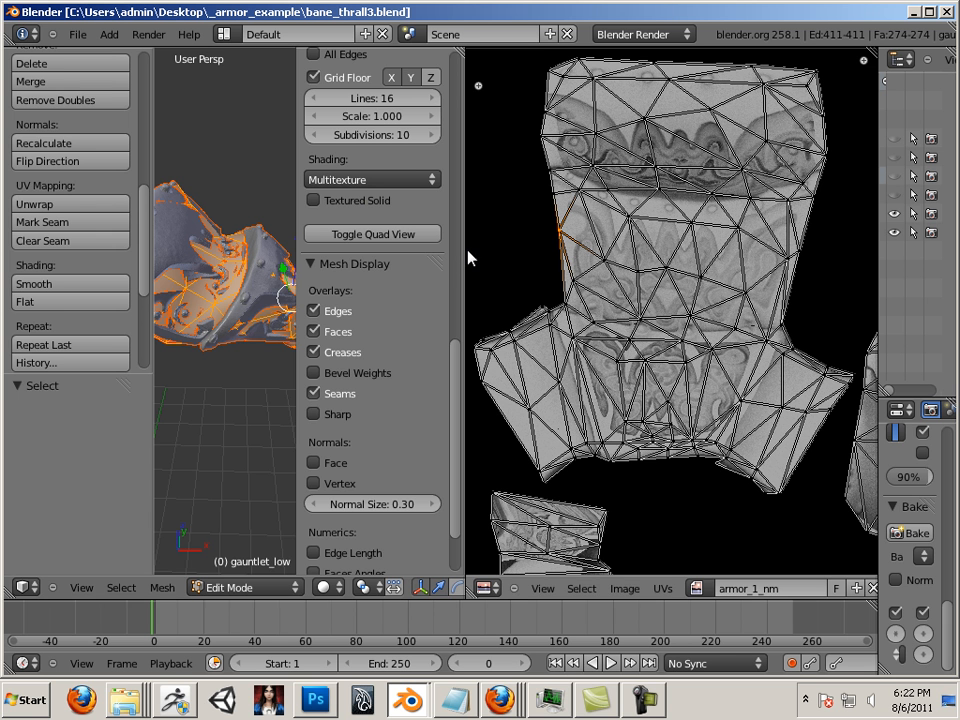